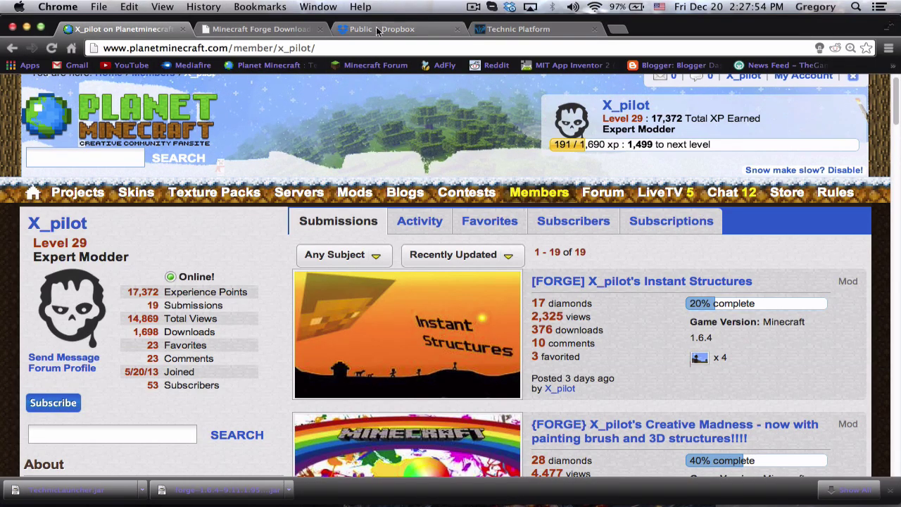
Step: Scroll X_pilot's submissions, then look over the Technic Platform dashboard and homepage
{"action": "scroll", "coordinate": [791, 251], "scroll_direction": "down", "scroll_amount": 5}
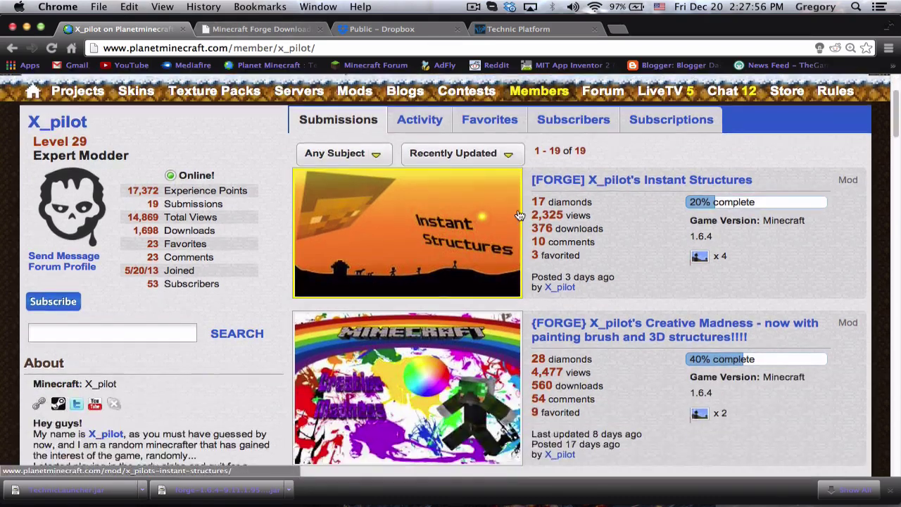
{"action": "scroll", "coordinate": [791, 247], "scroll_direction": "up", "scroll_amount": 5}
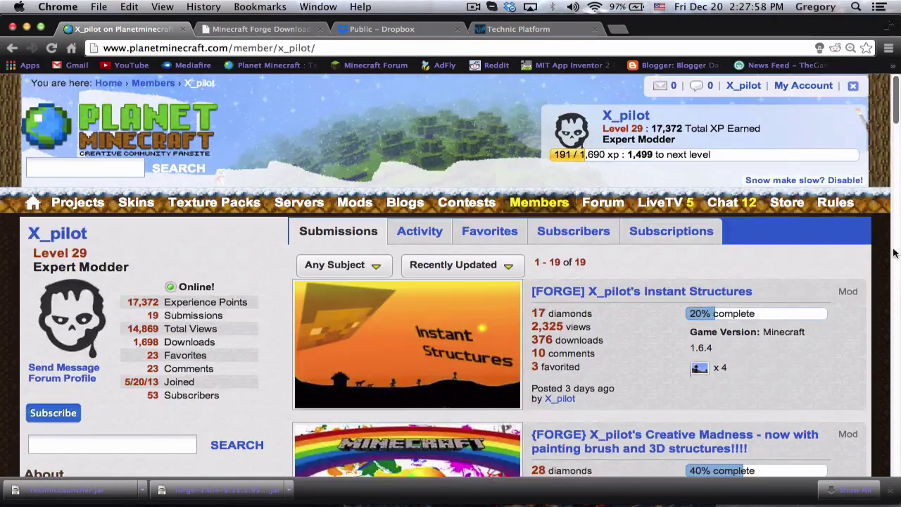
{"action": "left_click", "coordinate": [542, 32]}
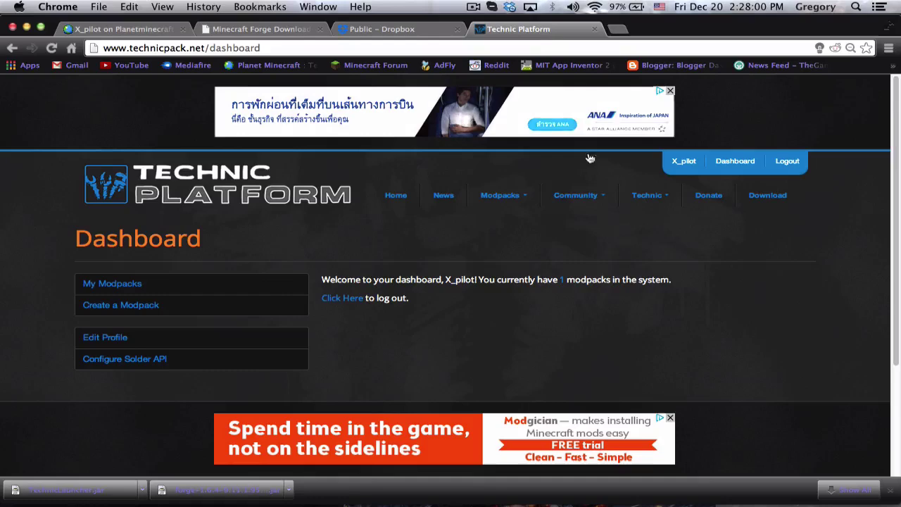
{"action": "left_click", "coordinate": [239, 184]}
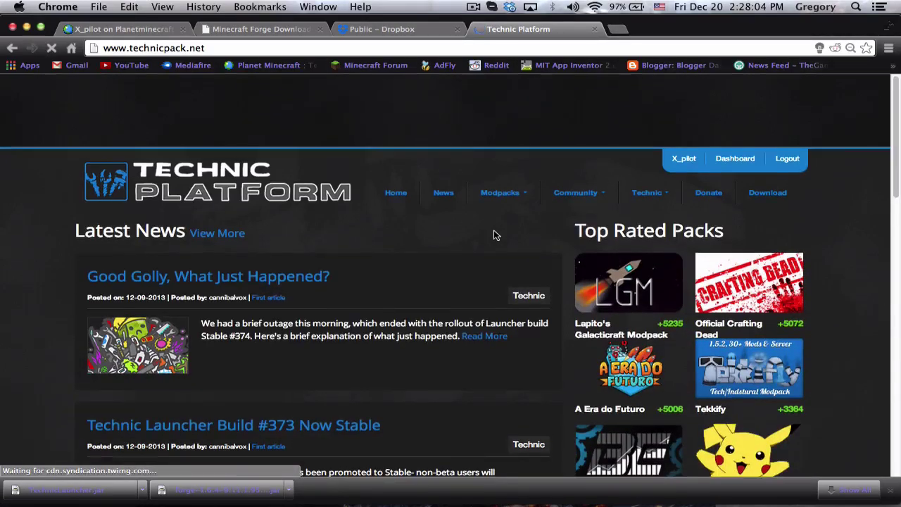
{"action": "scroll", "coordinate": [494, 232], "scroll_direction": "down", "scroll_amount": 2}
{"action": "scroll", "coordinate": [495, 228], "scroll_direction": "up", "scroll_amount": 2}
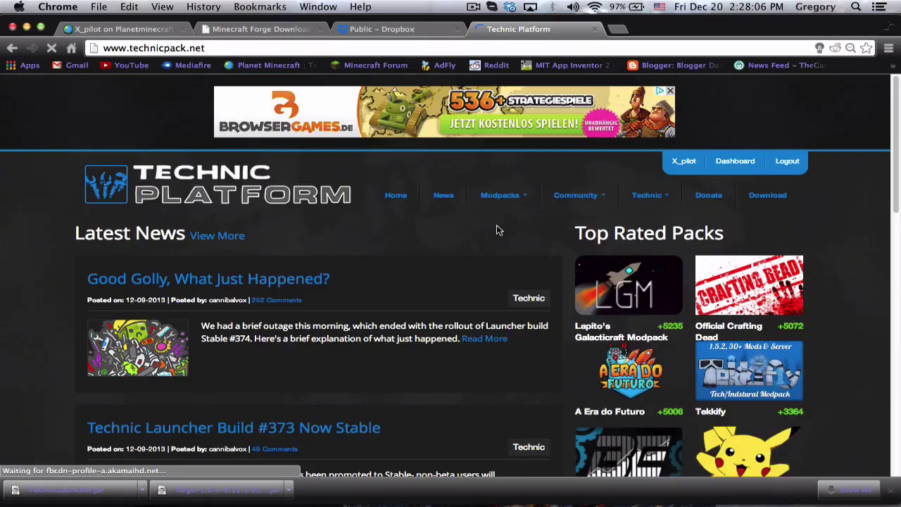
Step: Glance at the Forge downloads page, scroll X_pilot's Planet Minecraft profile, and return to Technic Platform
{"action": "left_click", "coordinate": [276, 28]}
{"action": "left_click", "coordinate": [68, 31]}
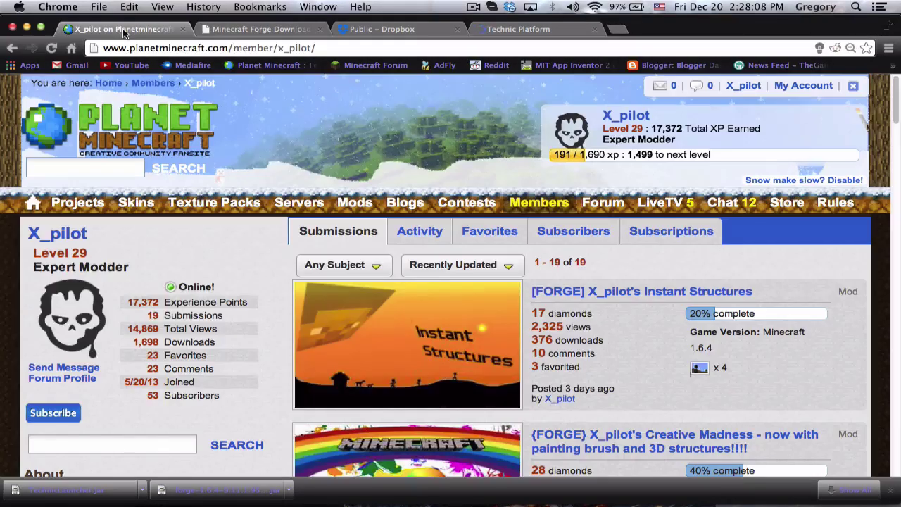
{"action": "scroll", "coordinate": [543, 232], "scroll_direction": "down", "scroll_amount": 1}
{"action": "scroll", "coordinate": [543, 233], "scroll_direction": "down", "scroll_amount": 4}
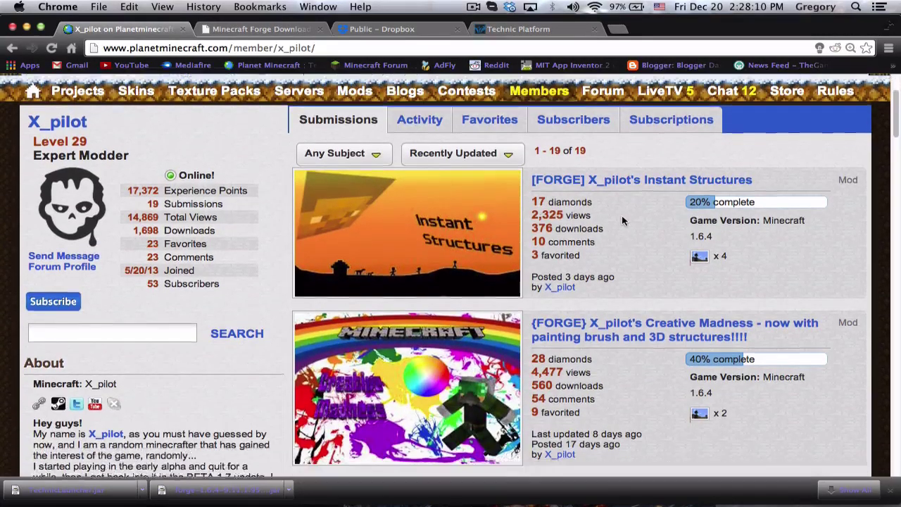
{"action": "scroll", "coordinate": [599, 233], "scroll_direction": "up", "scroll_amount": 1}
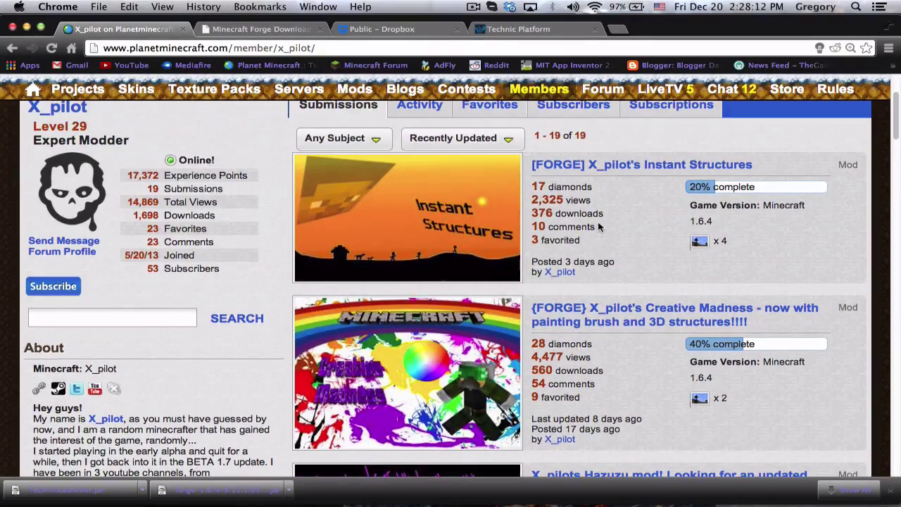
{"action": "scroll", "coordinate": [620, 169], "scroll_direction": "down", "scroll_amount": 3}
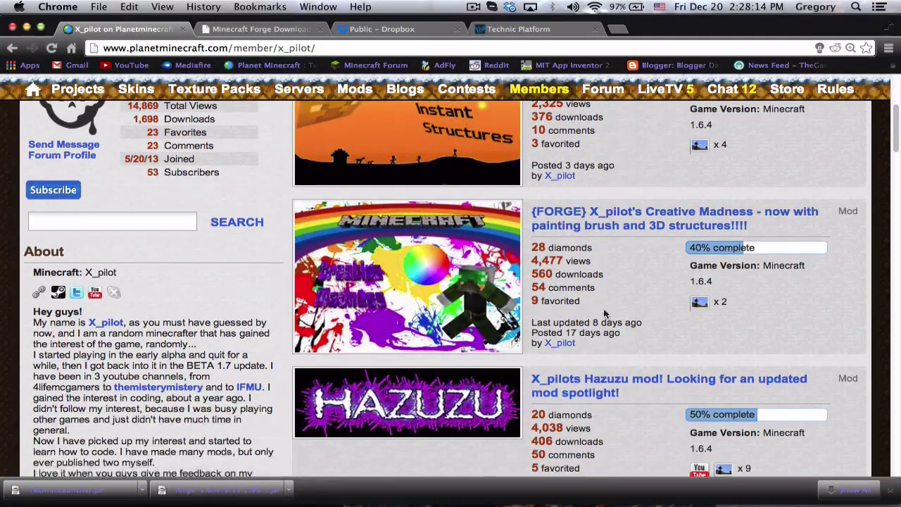
{"action": "scroll", "coordinate": [634, 247], "scroll_direction": "up", "scroll_amount": 7}
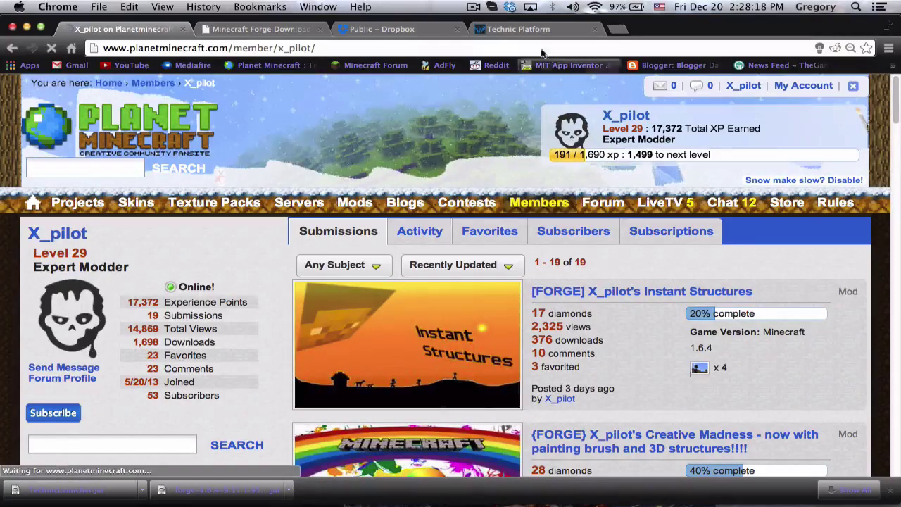
{"action": "left_click", "coordinate": [520, 28]}
Step: Hide the browser and create a folder named modpack on the desktop, then open it
{"action": "left_click", "coordinate": [27, 27]}
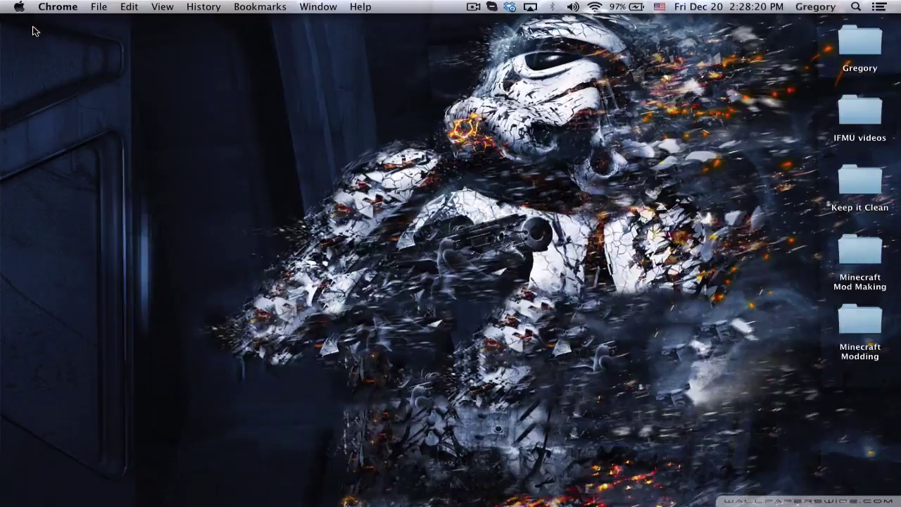
{"action": "left_click", "coordinate": [151, 487]}
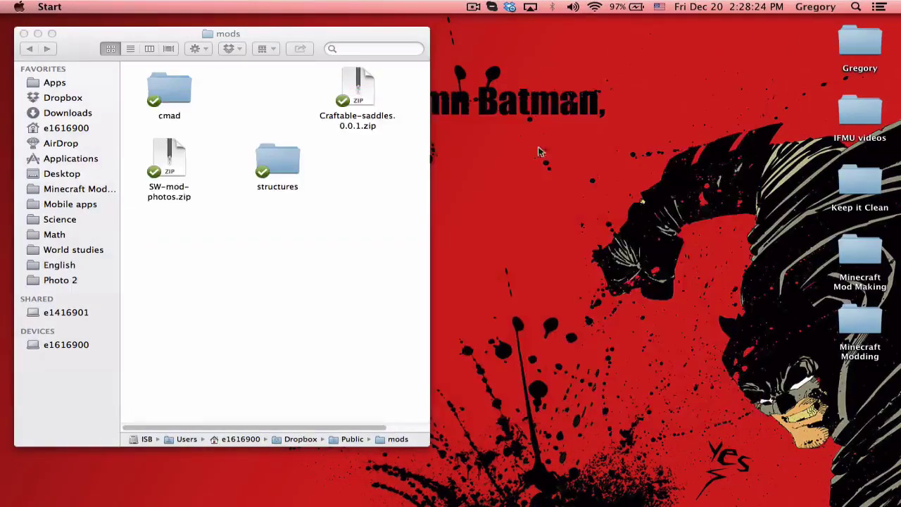
{"action": "left_click_drag", "start_coordinate": [320, 29], "coordinate": [296, 16]}
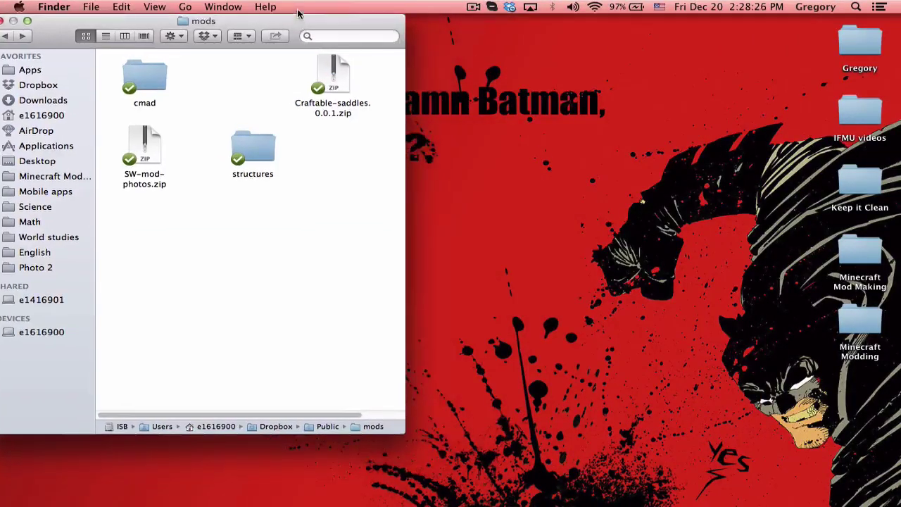
{"action": "right_click", "coordinate": [619, 177]}
{"action": "left_click", "coordinate": [661, 183]}
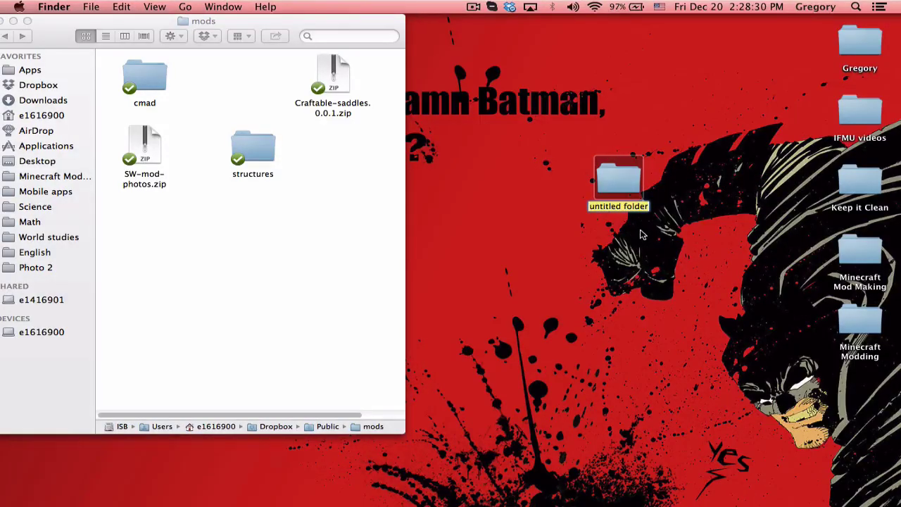
{"action": "type", "text": "modpack"}
{"action": "key", "text": "Return"}
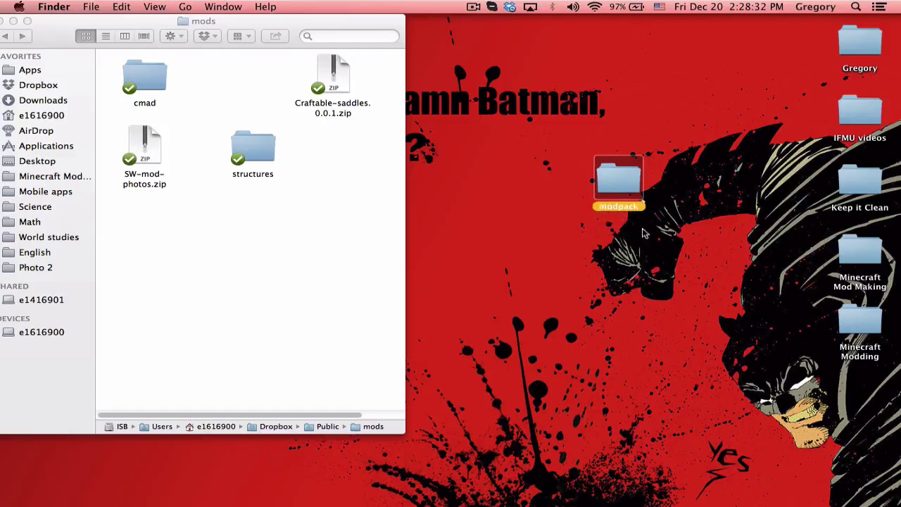
{"action": "double_click", "coordinate": [617, 180]}
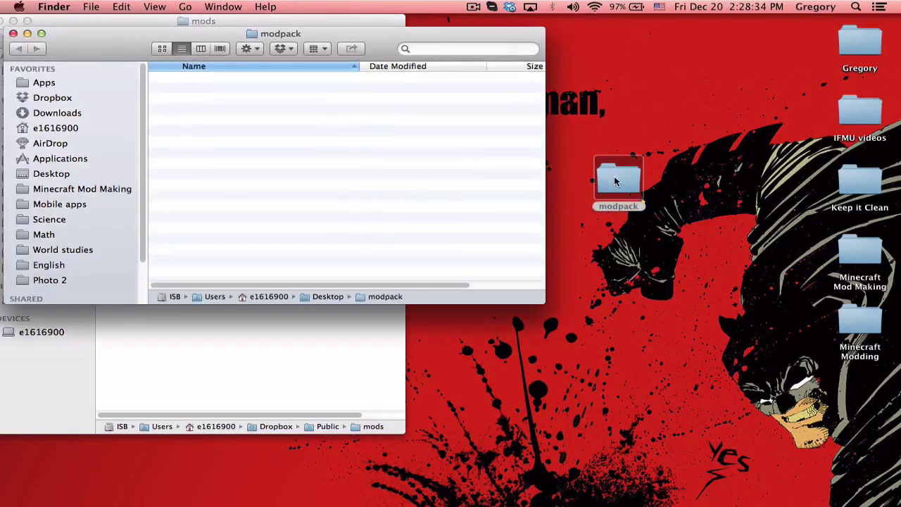
Step: Create three subfolders inside modpack: bin, config and mods
{"action": "left_click_drag", "start_coordinate": [378, 49], "coordinate": [674, 36]}
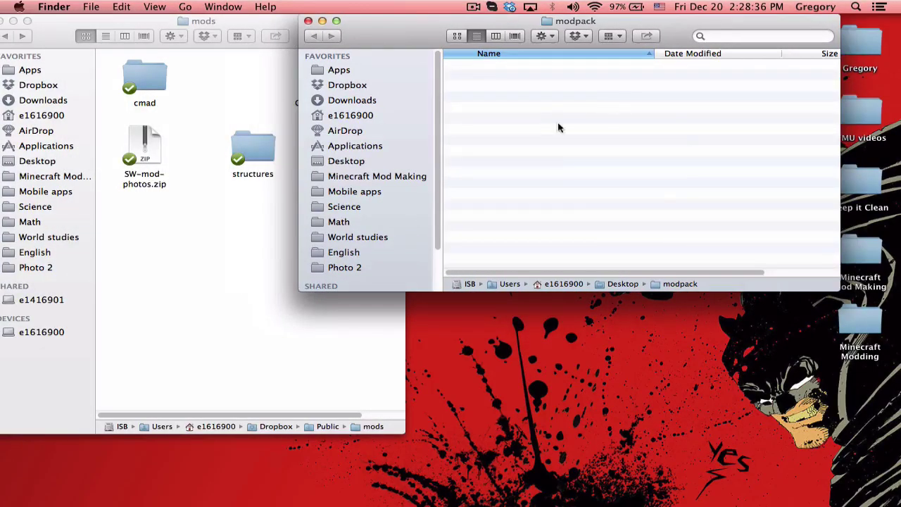
{"action": "right_click", "coordinate": [556, 127]}
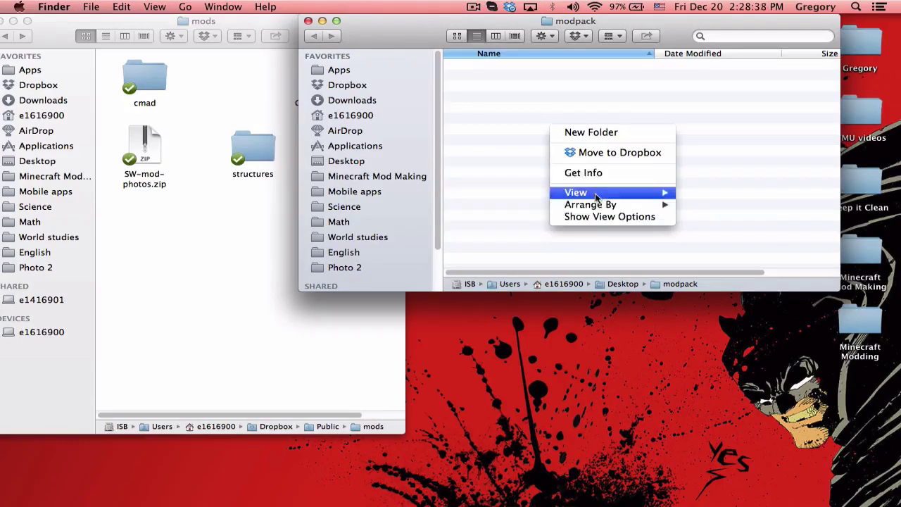
{"action": "left_click", "coordinate": [598, 133]}
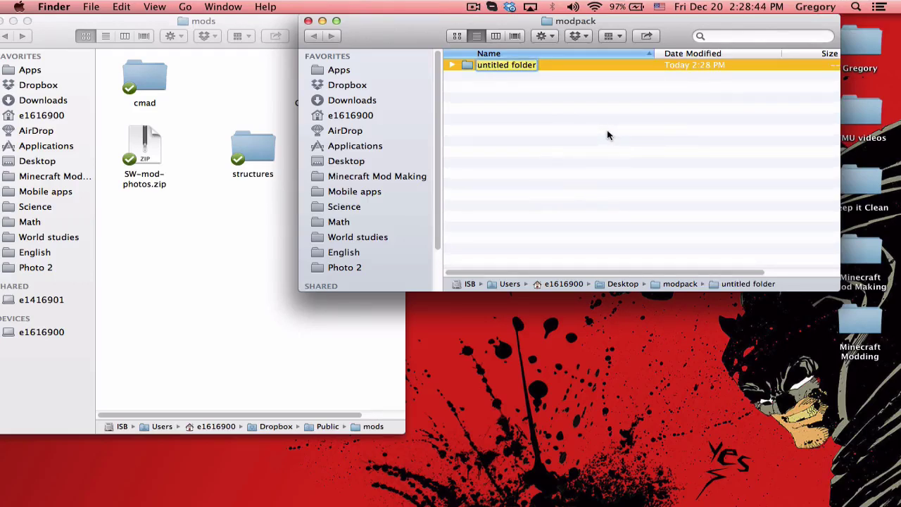
{"action": "type", "text": "bin"}
{"action": "key", "text": "Return"}
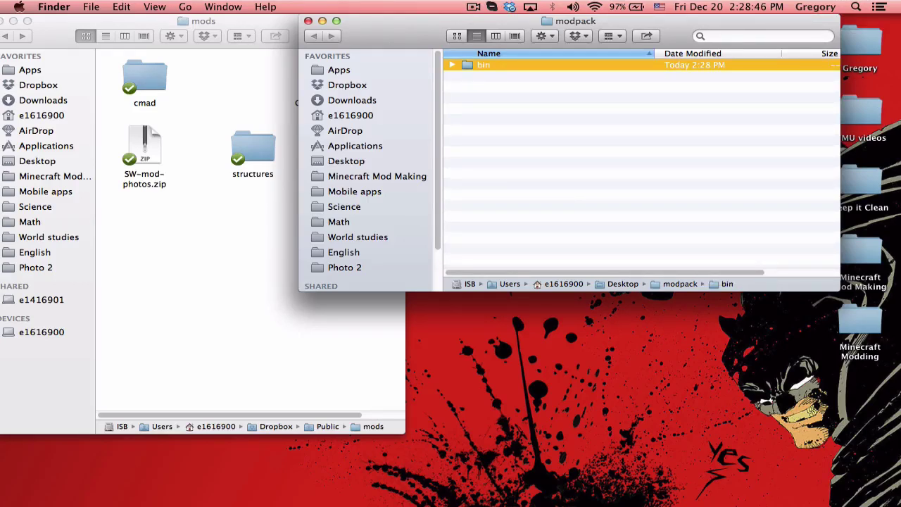
{"action": "right_click", "coordinate": [620, 200]}
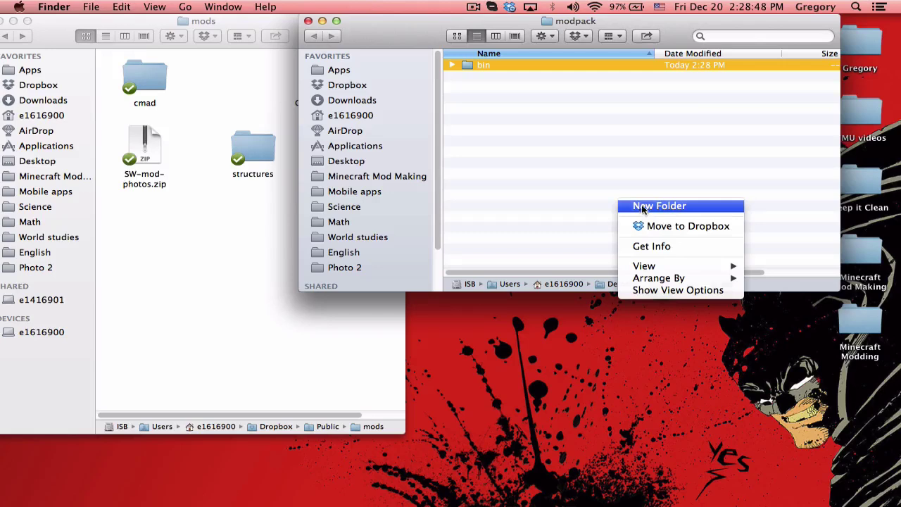
{"action": "left_click", "coordinate": [641, 208]}
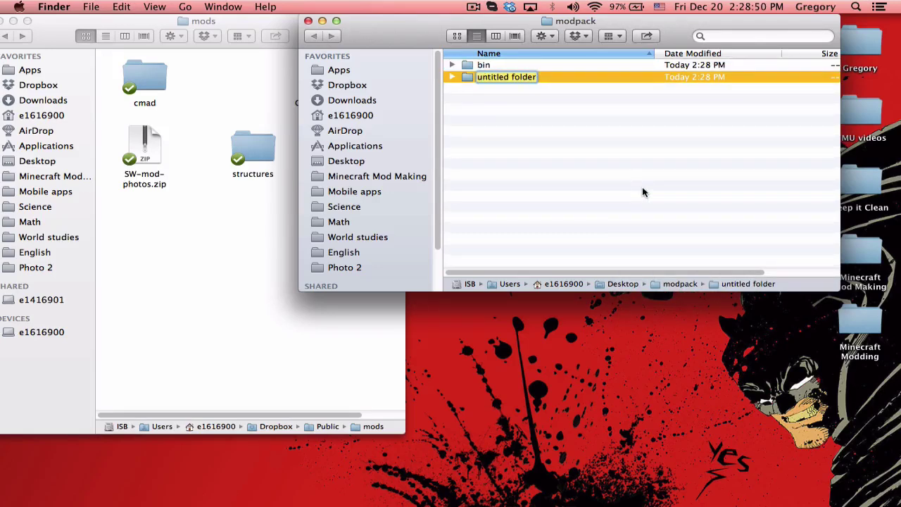
{"action": "type", "text": "co"}
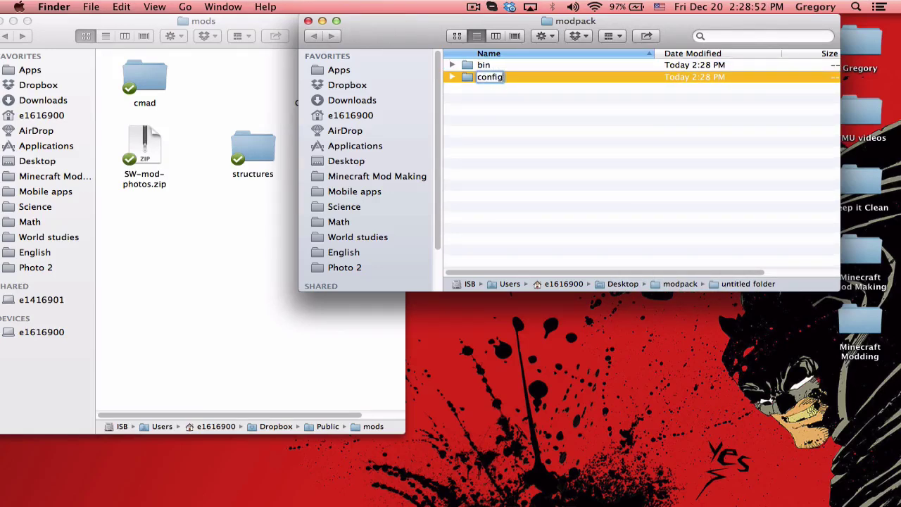
{"action": "type", "text": "nfig"}
{"action": "key", "text": "Return"}
{"action": "right_click", "coordinate": [599, 186]}
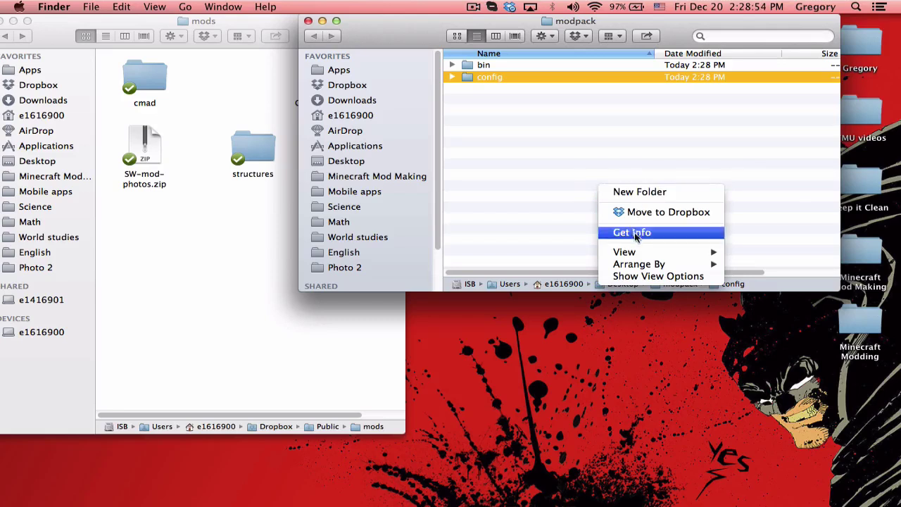
{"action": "left_click", "coordinate": [639, 194]}
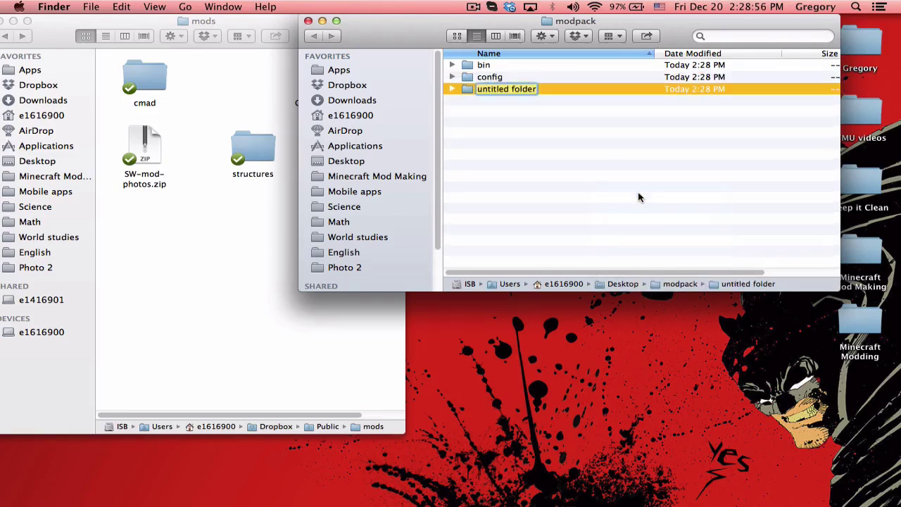
{"action": "type", "text": "mods"}
{"action": "key", "text": "Return"}
{"action": "left_click", "coordinate": [649, 177]}
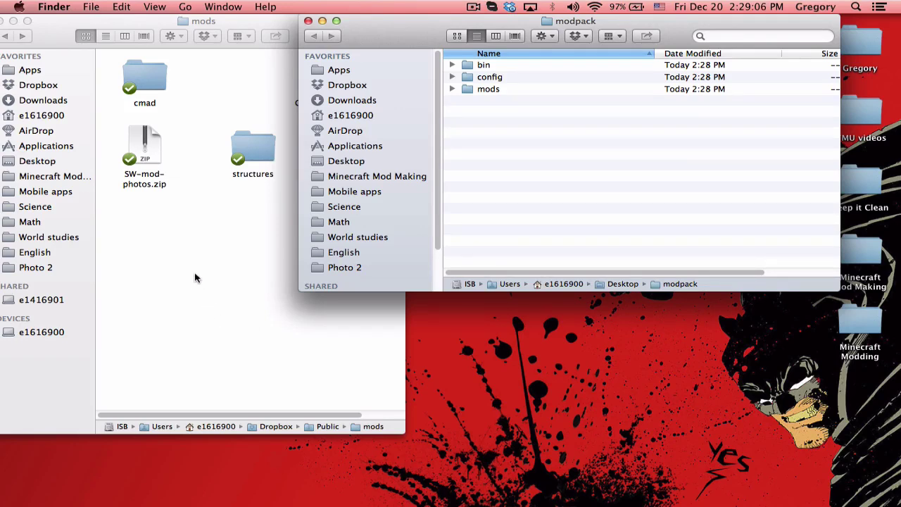
Step: Select Hazuzu-mod-0.2.3.zip in Dropbox's Hazuzu folder and open the modpack's mods folder
{"action": "left_click", "coordinate": [217, 317]}
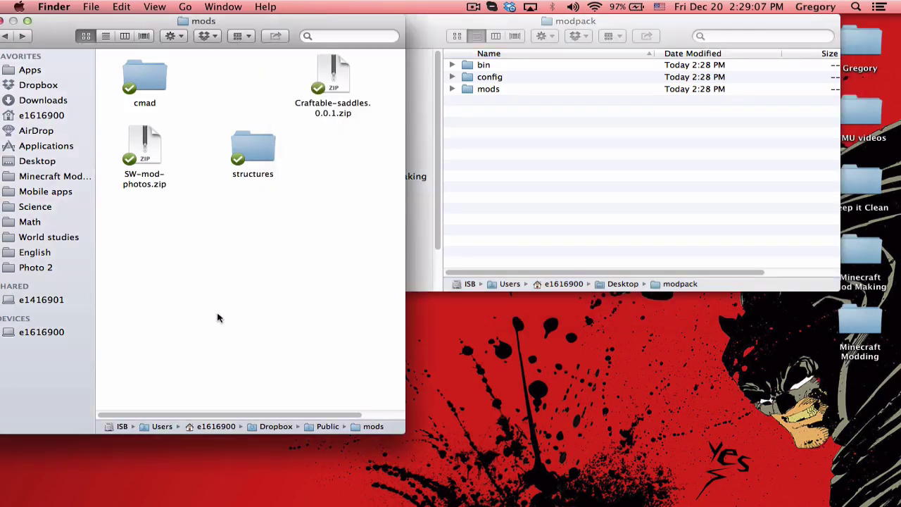
{"action": "double_click", "coordinate": [259, 147]}
{"action": "left_click", "coordinate": [5, 36]}
{"action": "left_click_drag", "start_coordinate": [346, 416], "coordinate": [431, 417]}
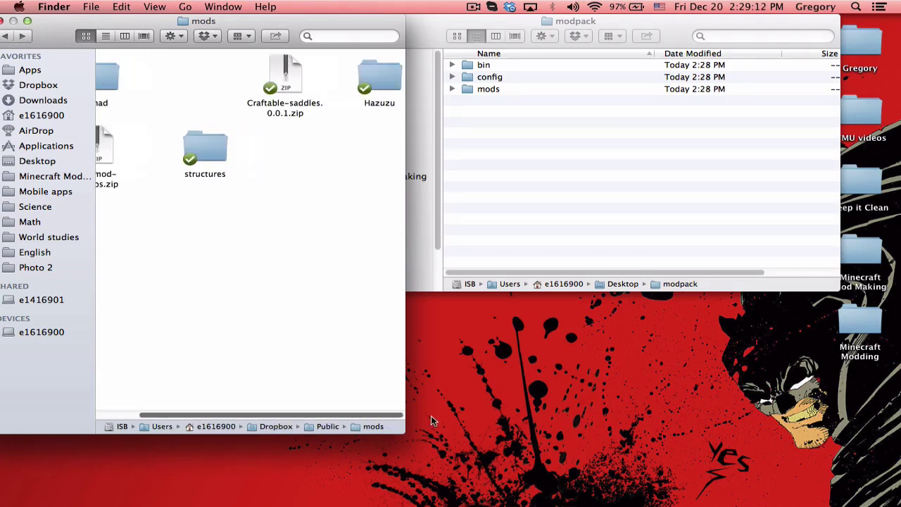
{"action": "double_click", "coordinate": [374, 77]}
{"action": "scroll", "coordinate": [360, 287], "scroll_direction": "down", "scroll_amount": 3}
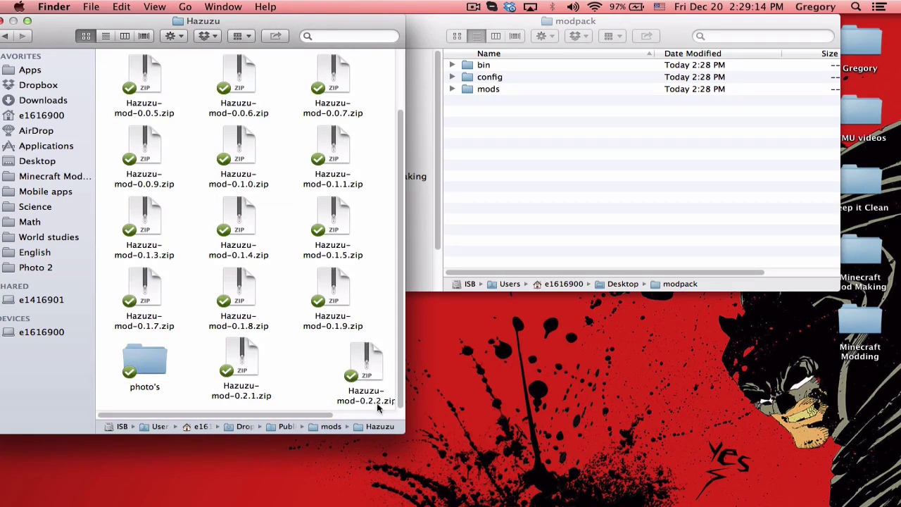
{"action": "left_click_drag", "start_coordinate": [300, 419], "coordinate": [410, 415]}
{"action": "left_click", "coordinate": [346, 372]}
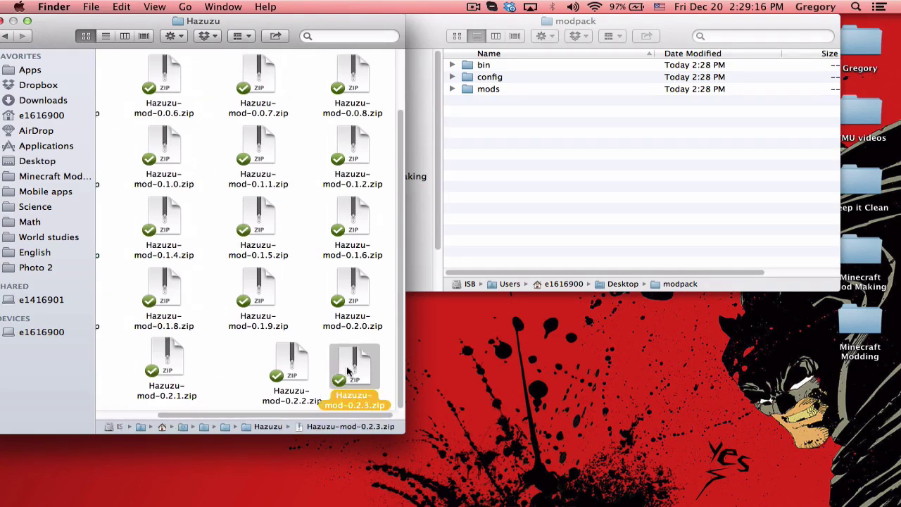
{"action": "left_click", "coordinate": [539, 212]}
{"action": "left_click", "coordinate": [484, 90]}
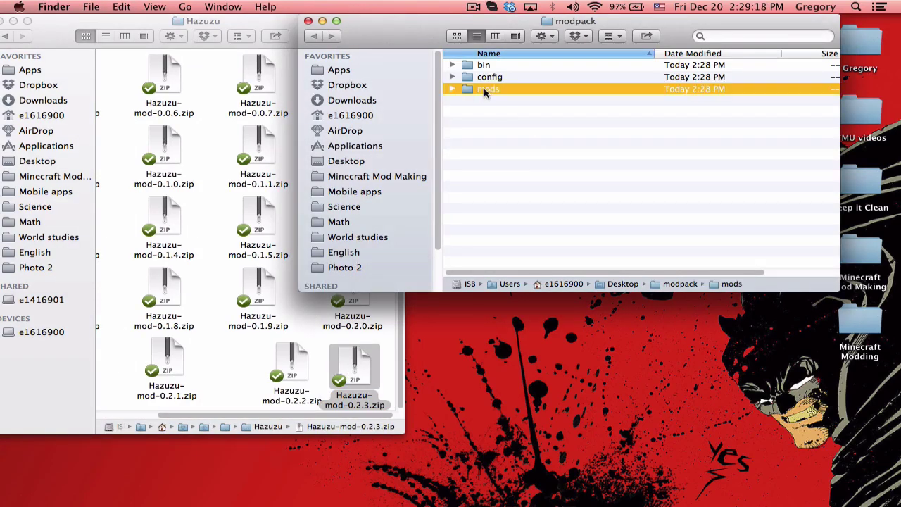
{"action": "double_click", "coordinate": [560, 93]}
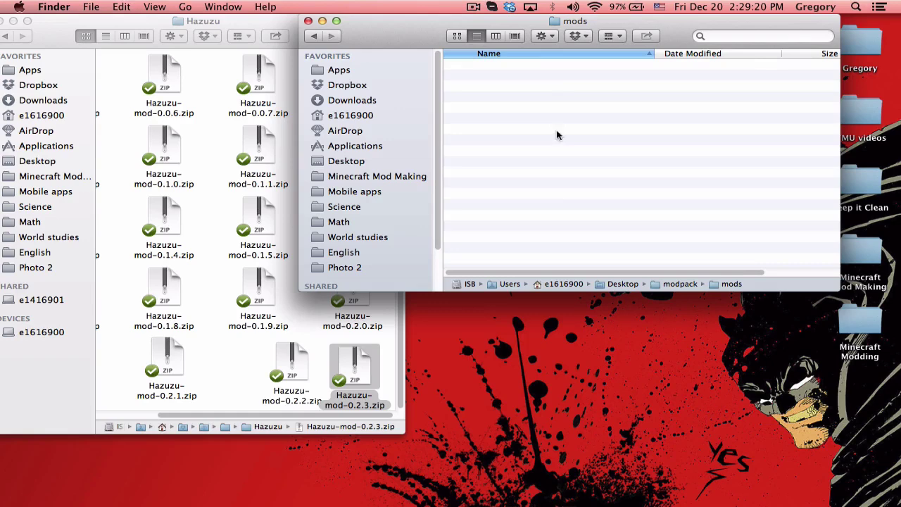
Step: Paste X_houses-0.1.0.zip from the Dropbox structures folder into the modpack's mods folder
{"action": "left_click", "coordinate": [181, 103]}
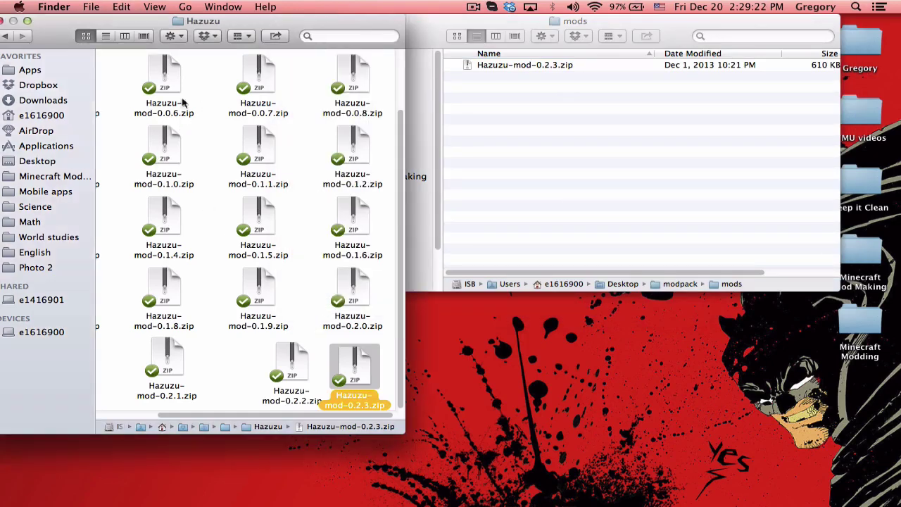
{"action": "left_click", "coordinate": [5, 37]}
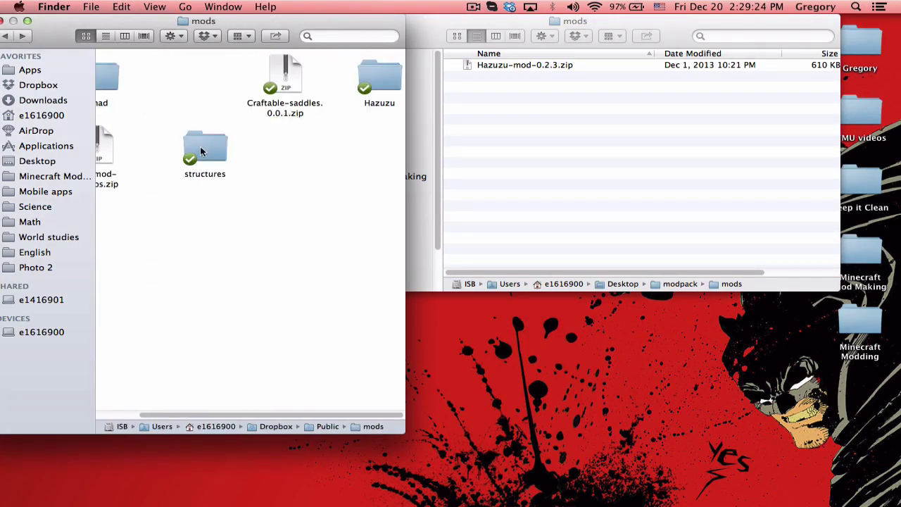
{"action": "double_click", "coordinate": [200, 152]}
{"action": "left_click", "coordinate": [156, 77]}
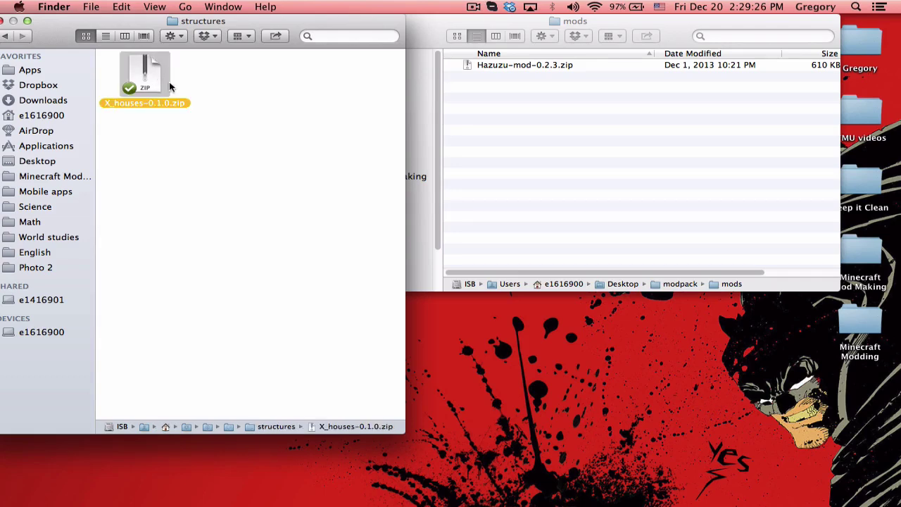
{"action": "left_click", "coordinate": [542, 159]}
{"action": "key", "text": "super+v"}
Step: Close the Dropbox structures window and confirm mods holds both zips, returning to modpack
{"action": "left_click", "coordinate": [199, 129]}
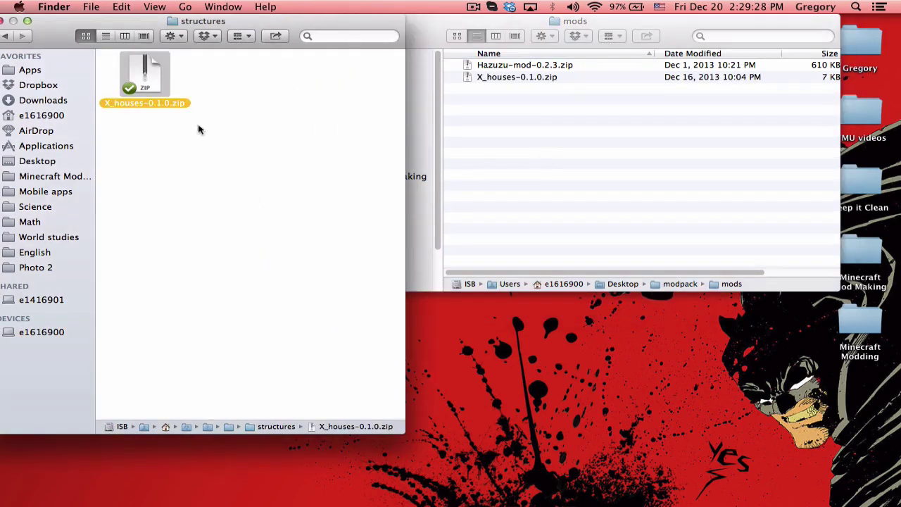
{"action": "left_click", "coordinate": [27, 21]}
{"action": "left_click", "coordinate": [12, 21]}
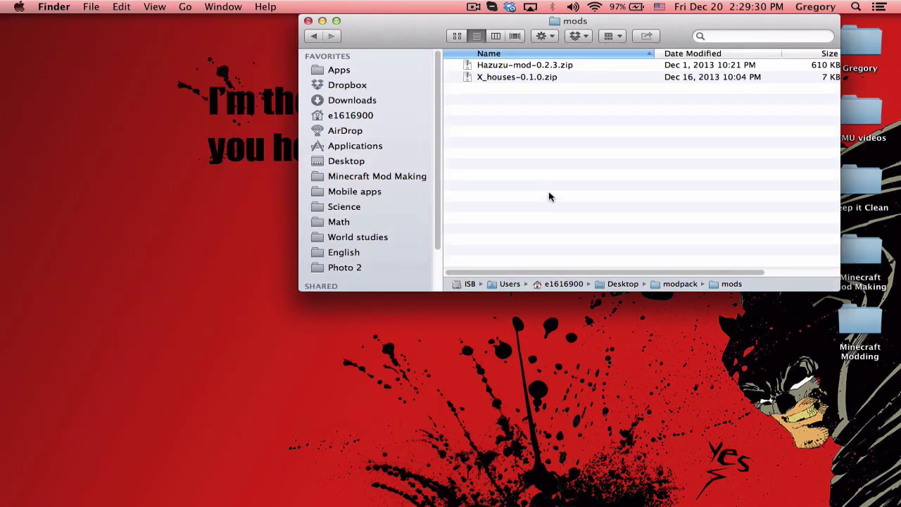
{"action": "left_click", "coordinate": [314, 36]}
{"action": "double_click", "coordinate": [486, 89]}
{"action": "left_click", "coordinate": [314, 37]}
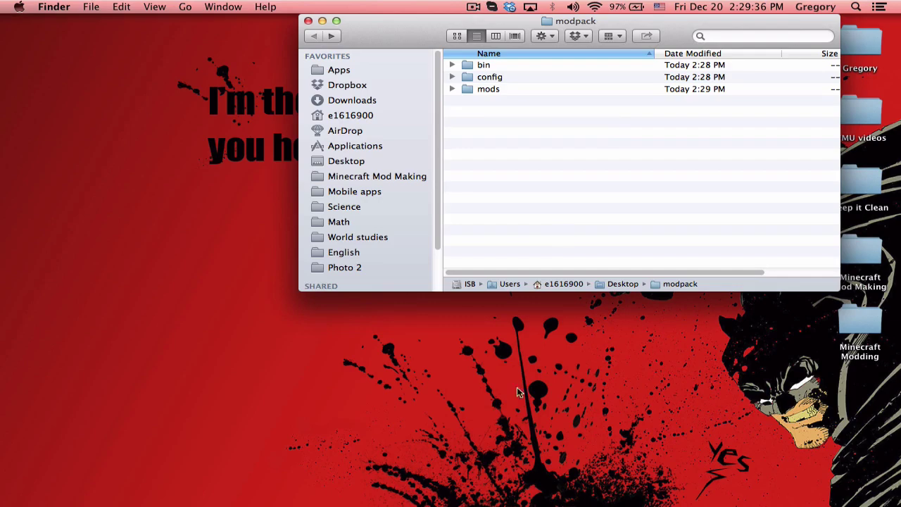
Step: Bring Chrome forward on the Minecraft Forge Downloads page
{"action": "mouse_move", "coordinate": [532, 484]}
{"action": "left_click", "coordinate": [697, 486]}
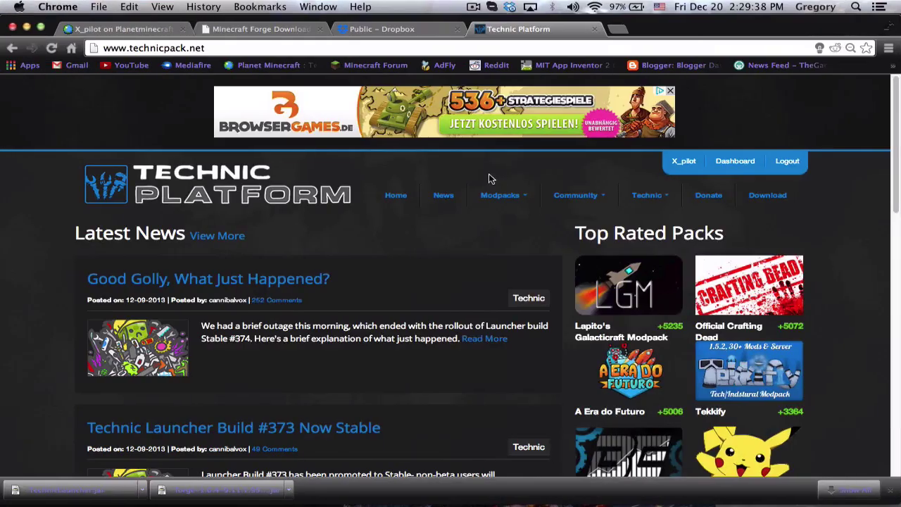
{"action": "left_click", "coordinate": [240, 27]}
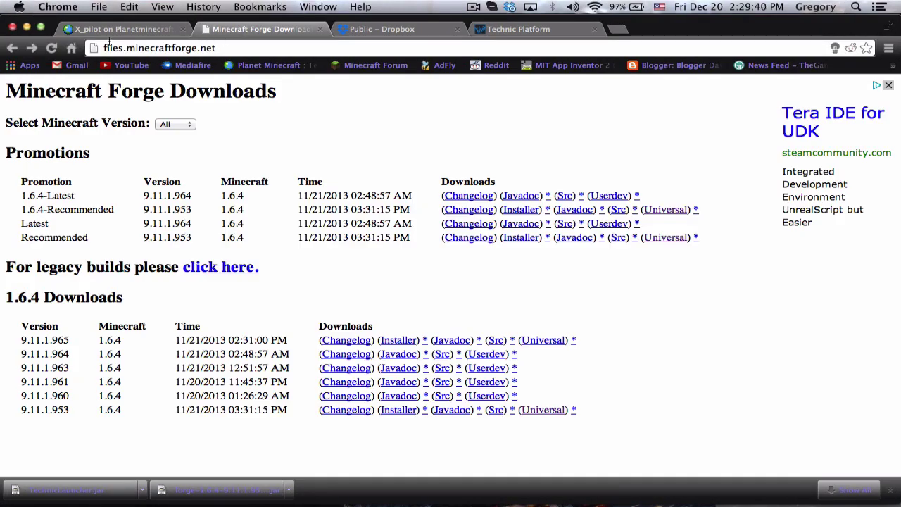
{"action": "left_click_drag", "start_coordinate": [107, 47], "coordinate": [230, 47]}
{"action": "left_click", "coordinate": [236, 48]}
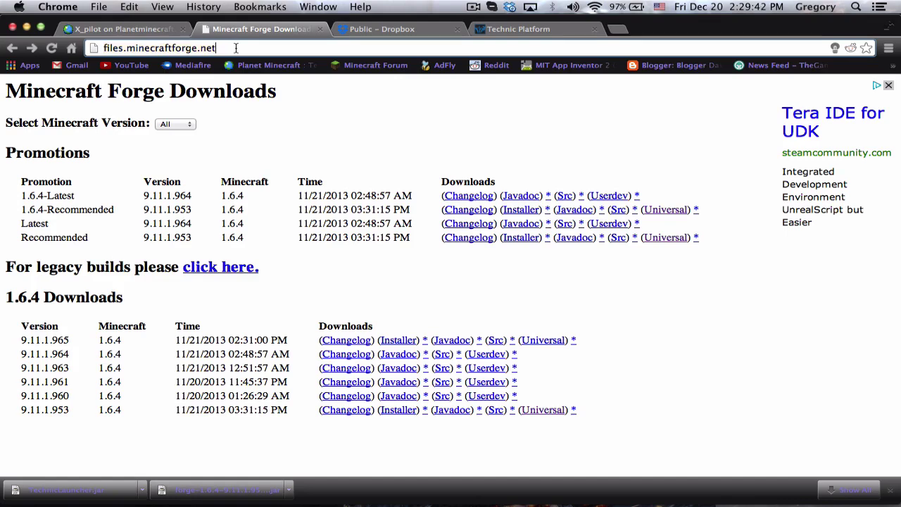
Step: Download the Recommended 1.6.4 Universal jar, skipping the adf.ly ad and keeping the file
{"action": "double_click", "coordinate": [42, 237]}
{"action": "double_click", "coordinate": [232, 238]}
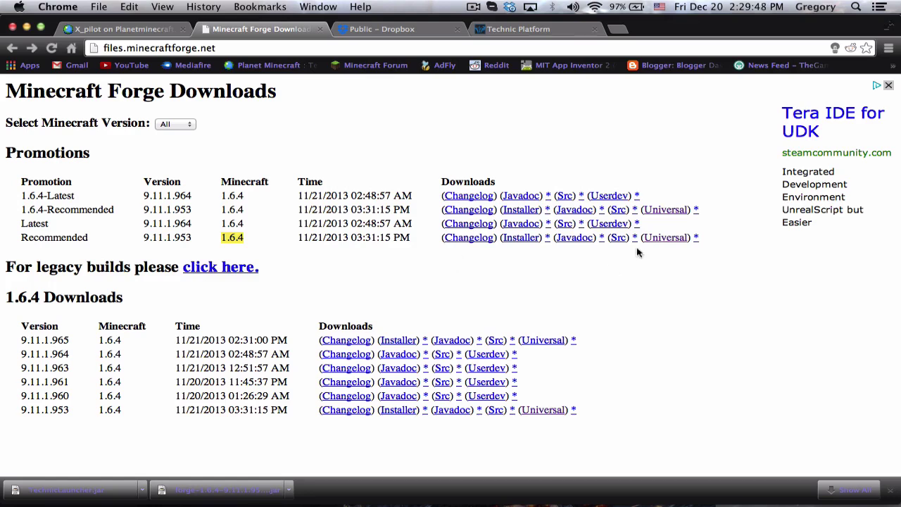
{"action": "left_click", "coordinate": [250, 257]}
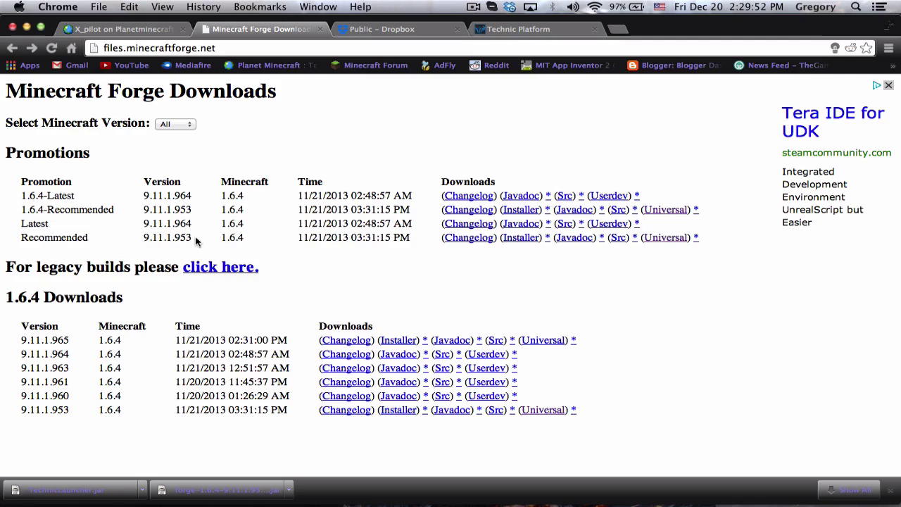
{"action": "double_click", "coordinate": [223, 237]}
{"action": "left_click", "coordinate": [235, 240]}
{"action": "left_click", "coordinate": [663, 243]}
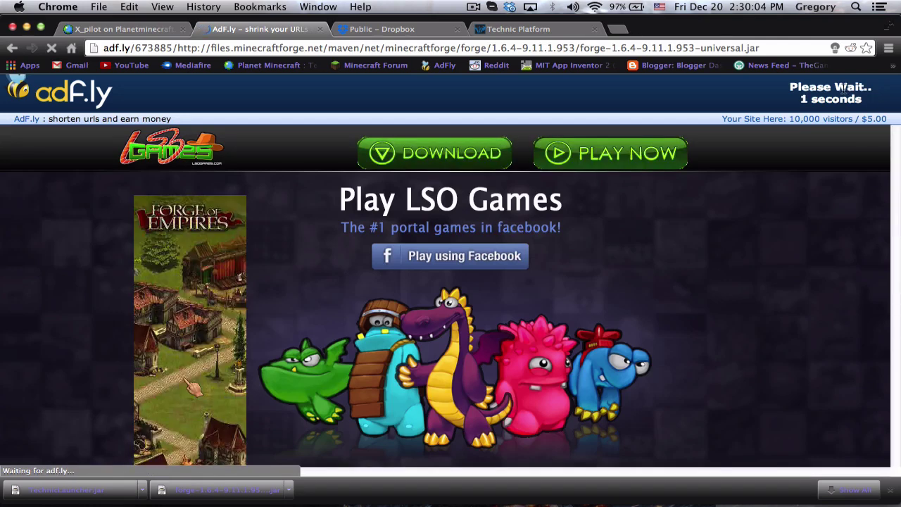
{"action": "left_click", "coordinate": [832, 95]}
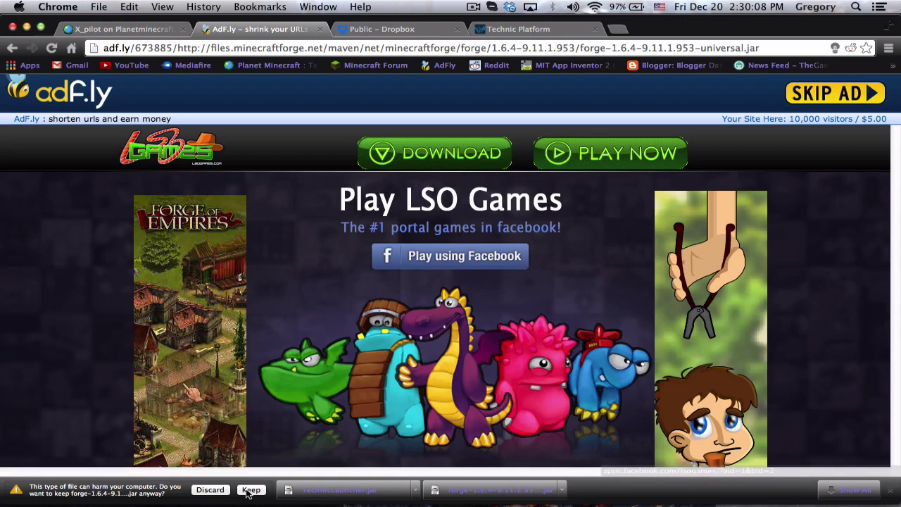
{"action": "left_click", "coordinate": [250, 489]}
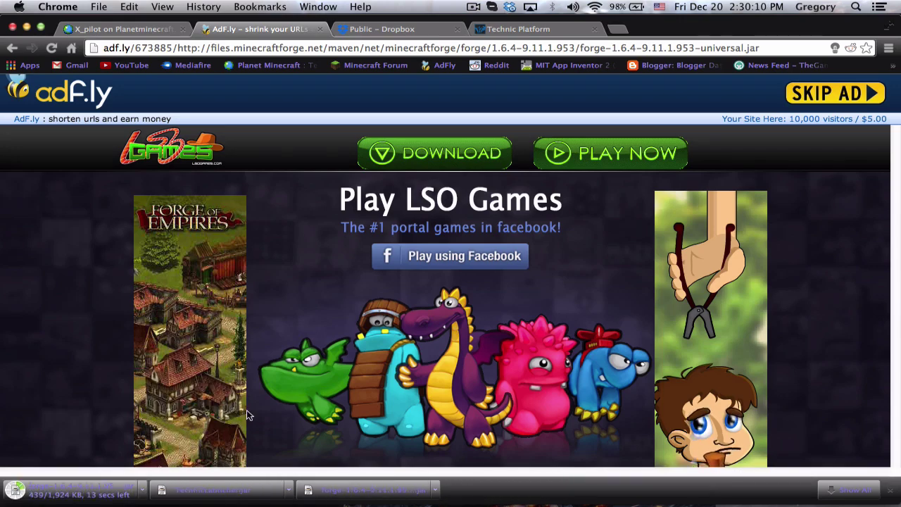
Step: Open the modpack's bin folder and check that the Forge download has finished
{"action": "key", "text": "ctrl+Right"}
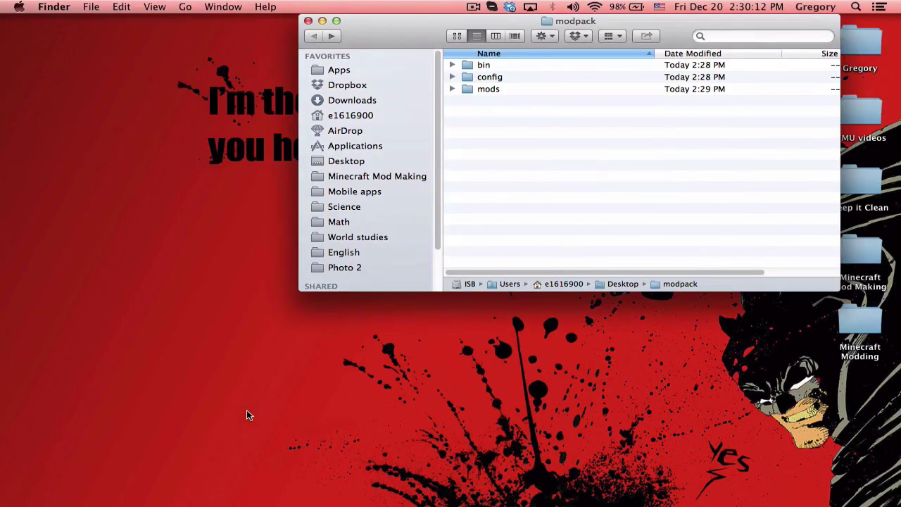
{"action": "left_click_drag", "start_coordinate": [529, 44], "coordinate": [387, 44]}
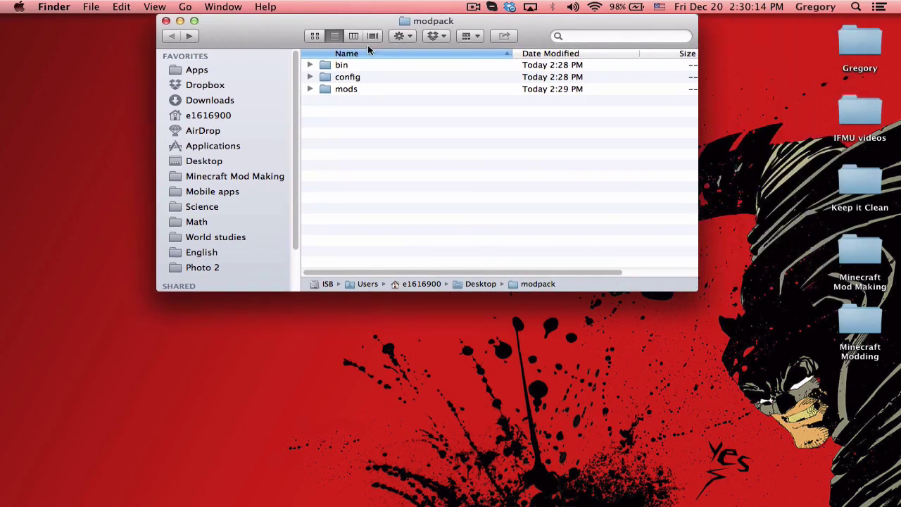
{"action": "double_click", "coordinate": [345, 65]}
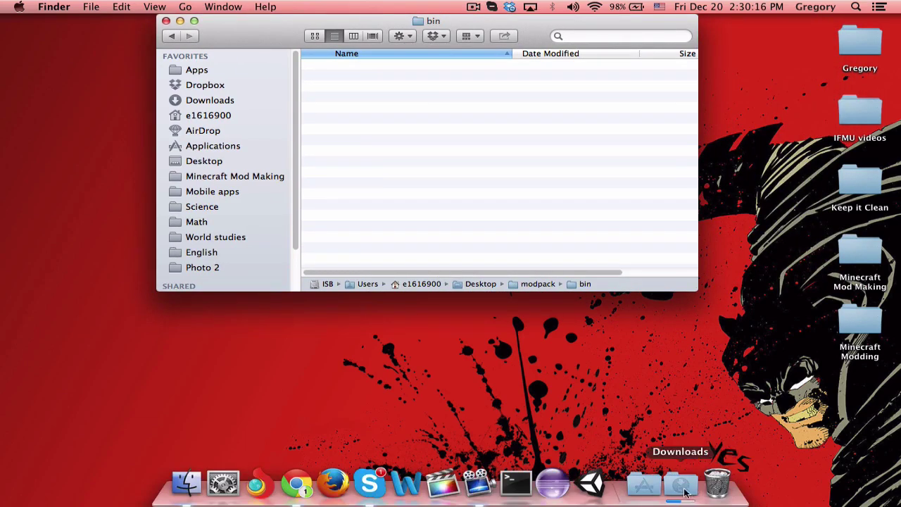
{"action": "left_click", "coordinate": [681, 486]}
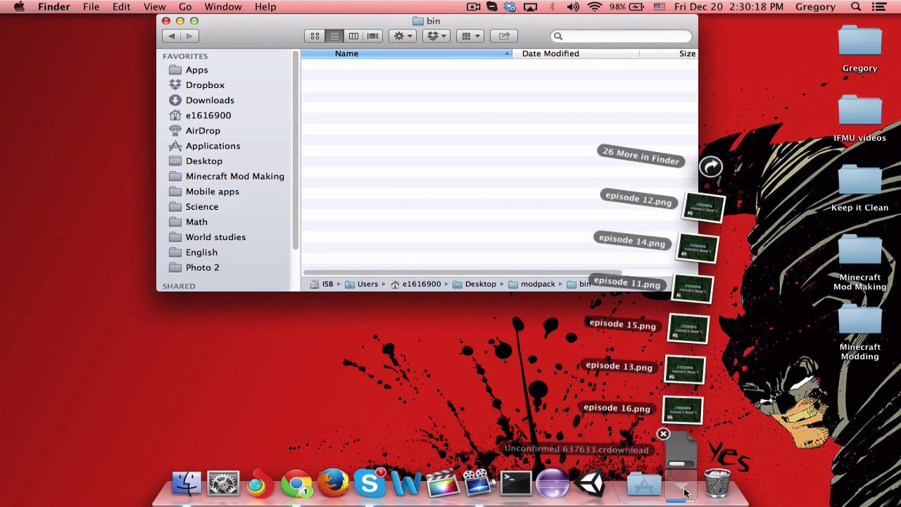
{"action": "left_click", "coordinate": [681, 486]}
{"action": "left_click", "coordinate": [296, 482]}
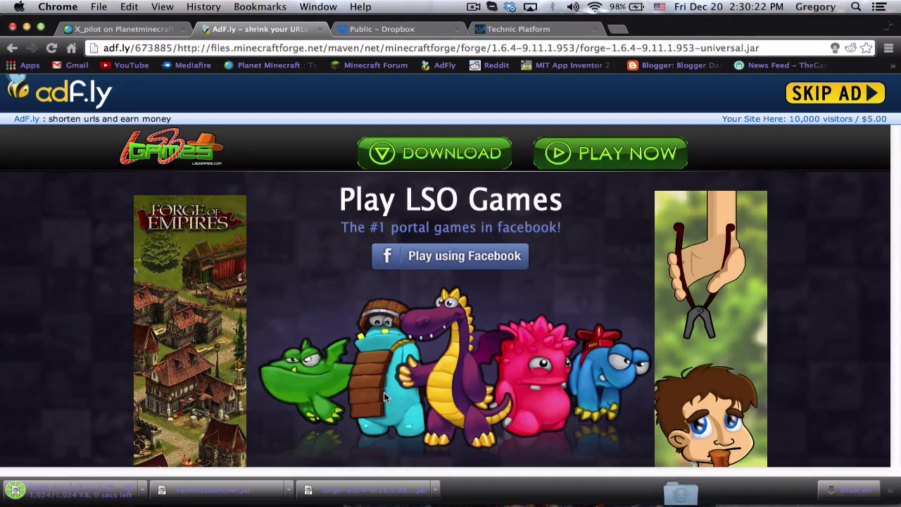
{"action": "key", "text": "super+h"}
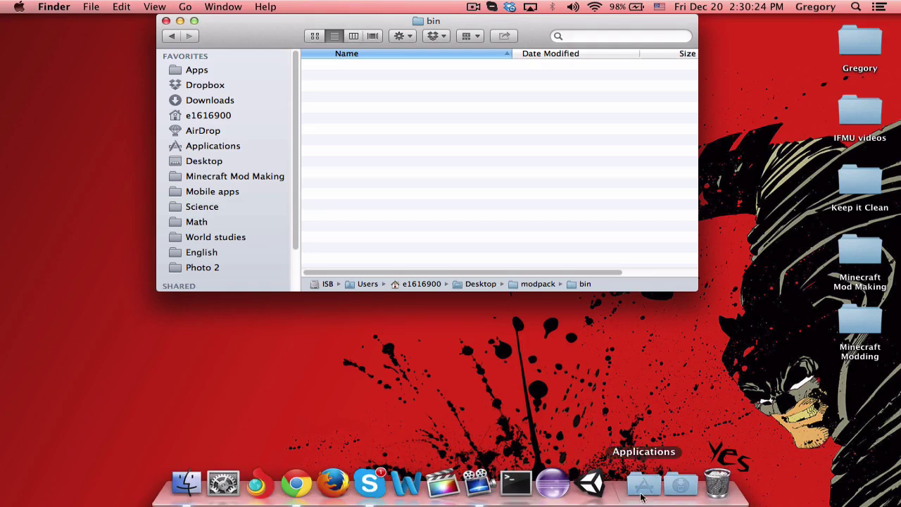
Step: Move the Forge universal jar from Downloads into bin and rename it modpack.jar
{"action": "left_click", "coordinate": [677, 481]}
{"action": "left_click_drag", "start_coordinate": [681, 438], "coordinate": [368, 148]}
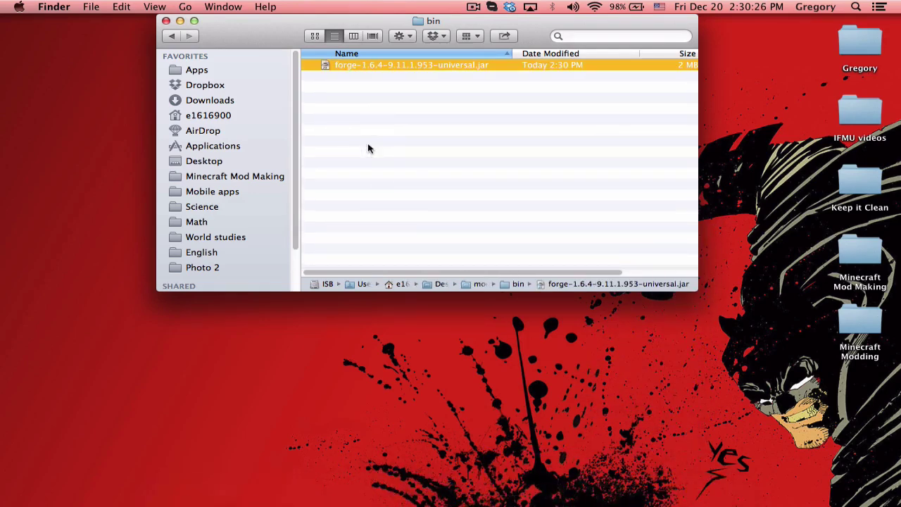
{"action": "key", "text": "Return"}
{"action": "type", "text": "modpack"}
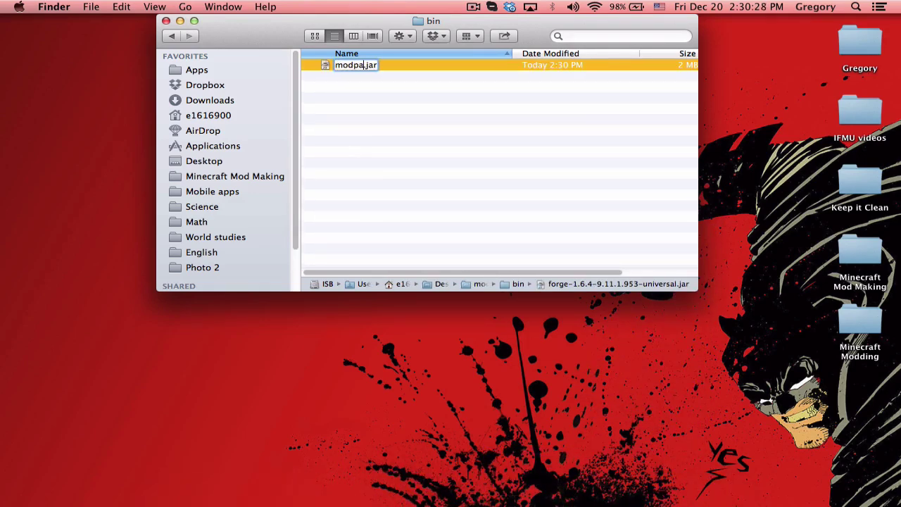
{"action": "key", "text": "Return"}
Step: Return to modpack, look inside the mods folder, then open the config folder
{"action": "left_click", "coordinate": [172, 36]}
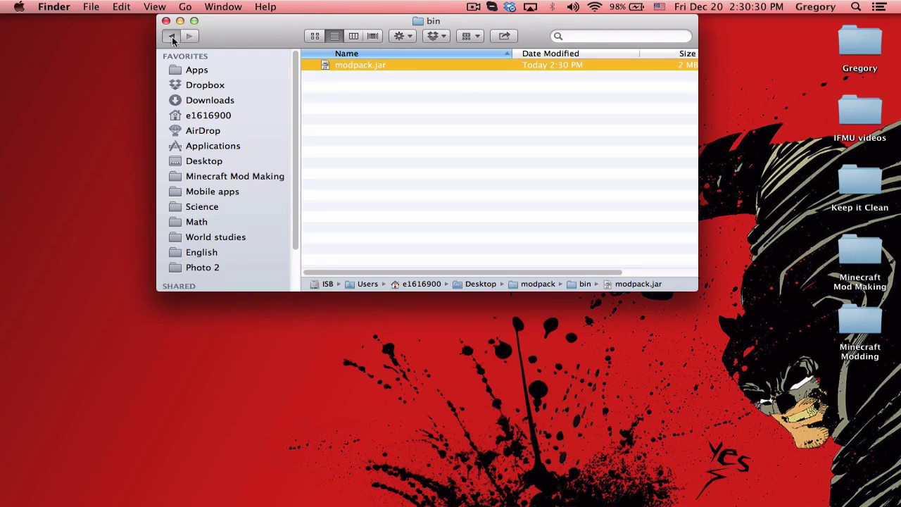
{"action": "left_click", "coordinate": [344, 78]}
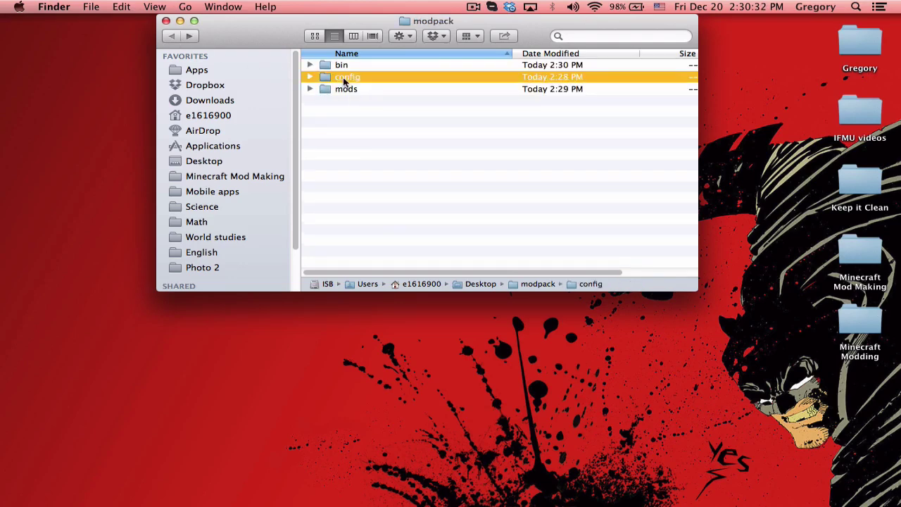
{"action": "left_click", "coordinate": [344, 124]}
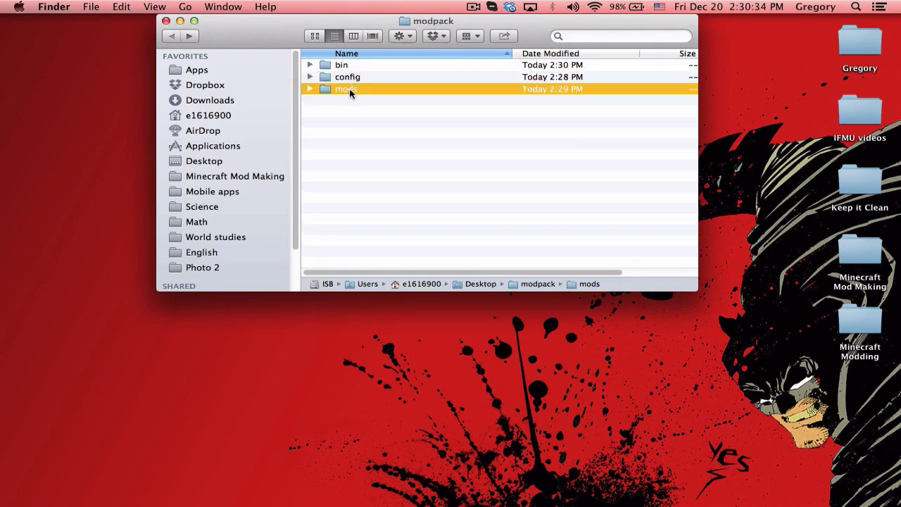
{"action": "double_click", "coordinate": [352, 90]}
{"action": "left_click", "coordinate": [172, 36]}
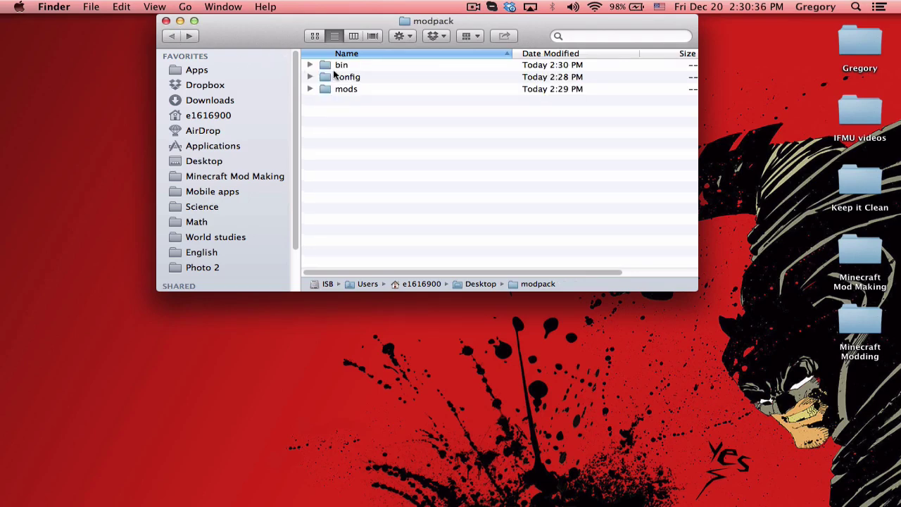
{"action": "double_click", "coordinate": [332, 76]}
Step: Delete the empty config folder from modpack
{"action": "left_click", "coordinate": [168, 37]}
{"action": "left_click", "coordinate": [338, 81]}
{"action": "right_click", "coordinate": [338, 83]}
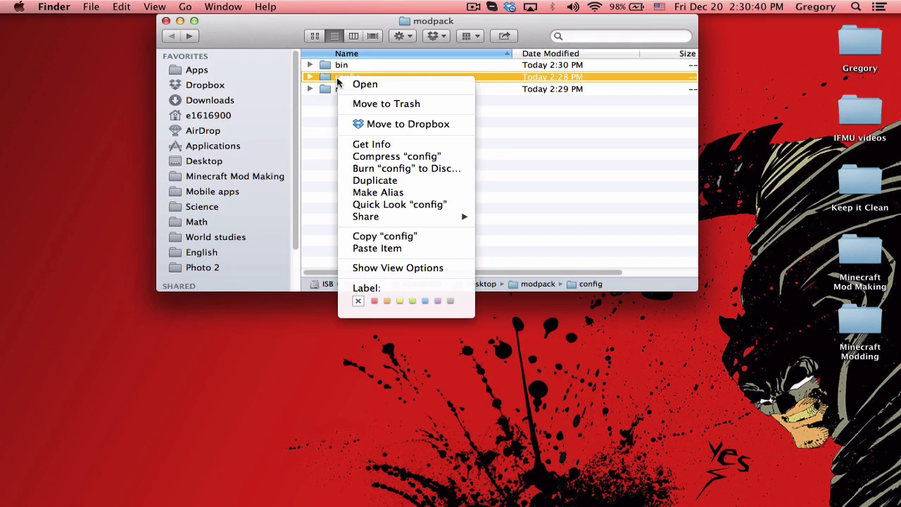
{"action": "left_click", "coordinate": [371, 103]}
{"action": "left_click", "coordinate": [353, 121]}
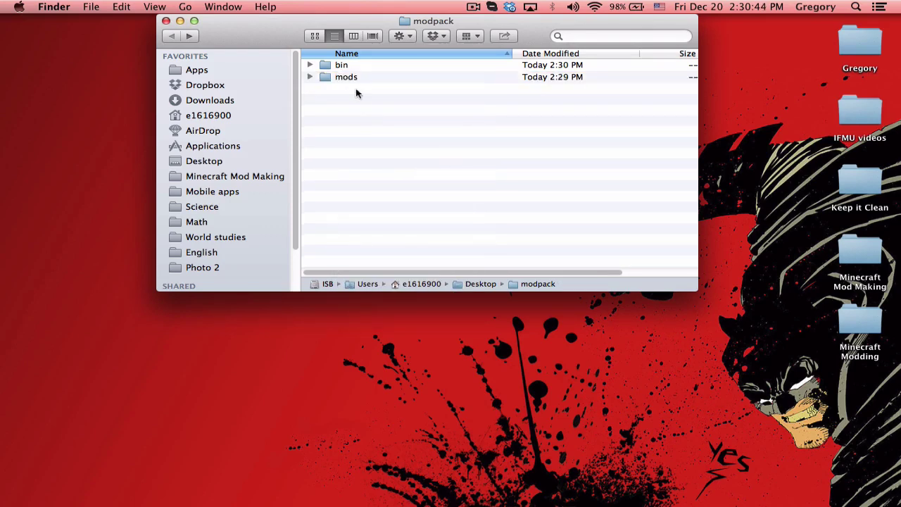
{"action": "left_click", "coordinate": [355, 79]}
{"action": "left_click", "coordinate": [375, 133]}
{"action": "left_click_drag", "start_coordinate": [536, 28], "coordinate": [518, 29]}
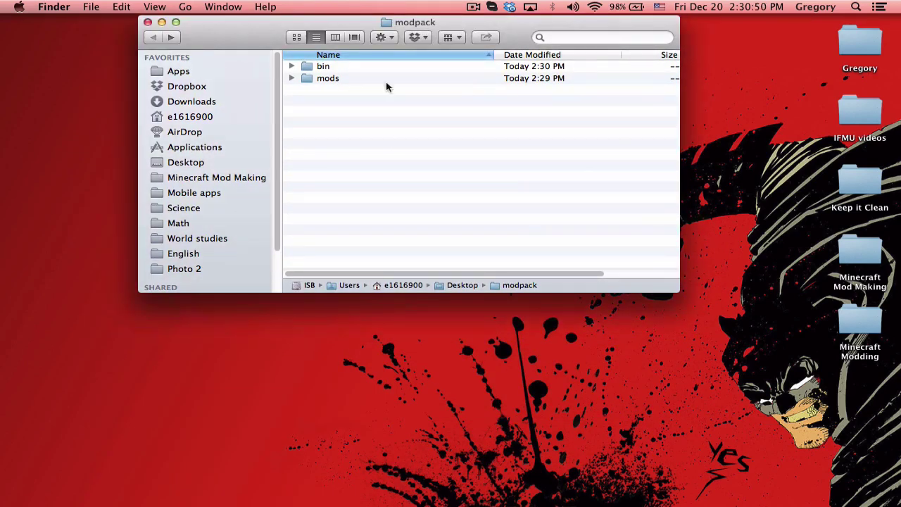
Step: Compress the bin and mods folders together into Archive.zip
{"action": "key", "text": "super+a"}
{"action": "right_click", "coordinate": [384, 56]}
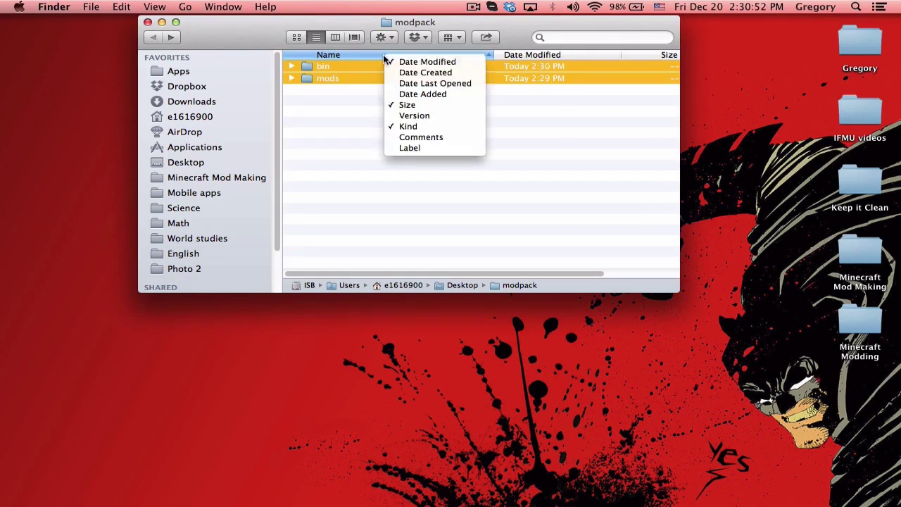
{"action": "right_click", "coordinate": [355, 78]}
{"action": "left_click", "coordinate": [464, 166]}
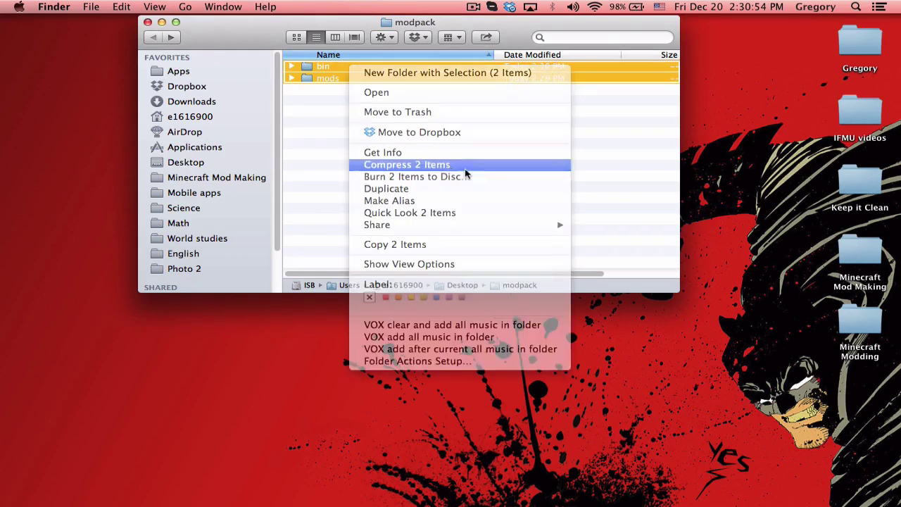
{"action": "left_click", "coordinate": [348, 68]}
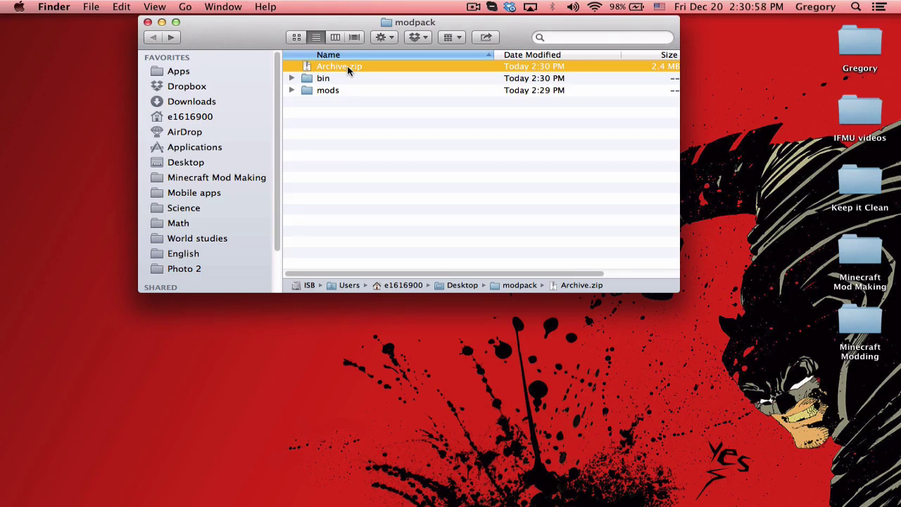
Step: Rename Archive.zip to X_pilot's Greatness.zip and drag it onto the desktop
{"action": "key", "text": "Return"}
{"action": "type", "text": "X_pilot's"}
{"action": "key", "text": "BackSpace"}
{"action": "type", "text": "Greatness"}
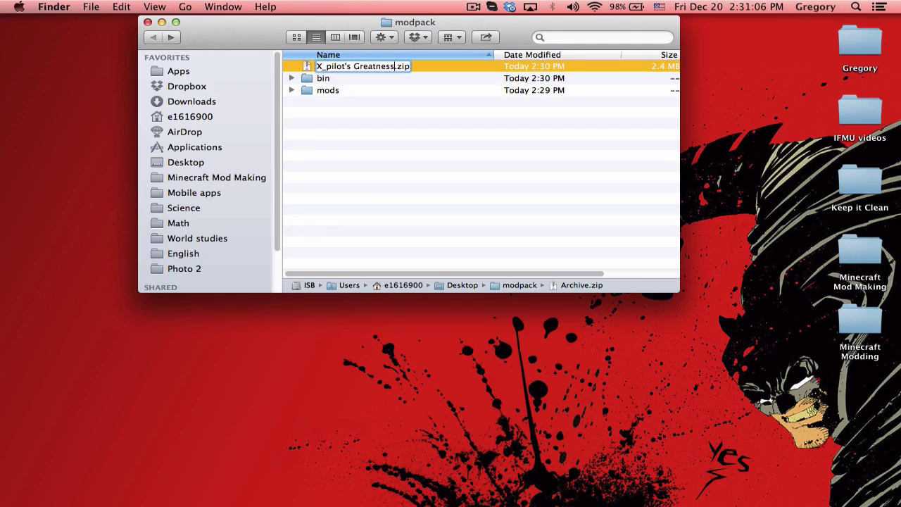
{"action": "key", "text": "Return"}
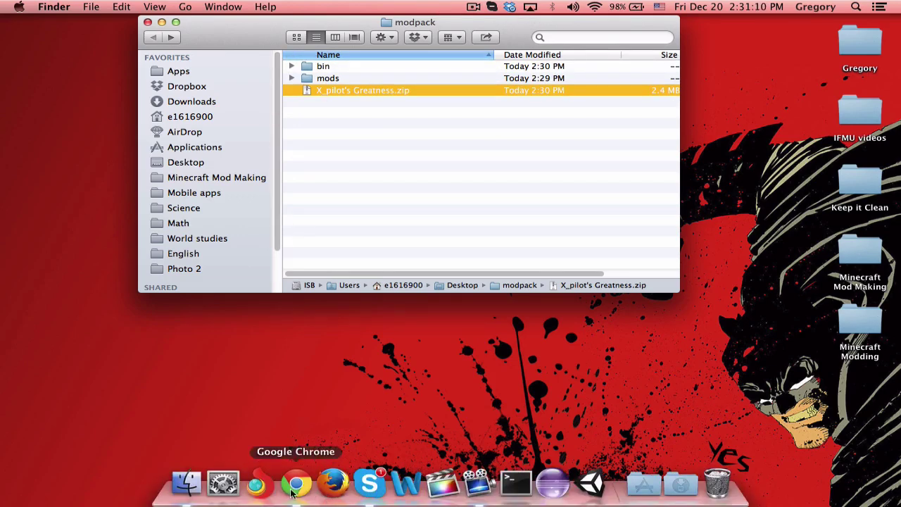
{"action": "left_click_drag", "start_coordinate": [326, 87], "coordinate": [652, 384]}
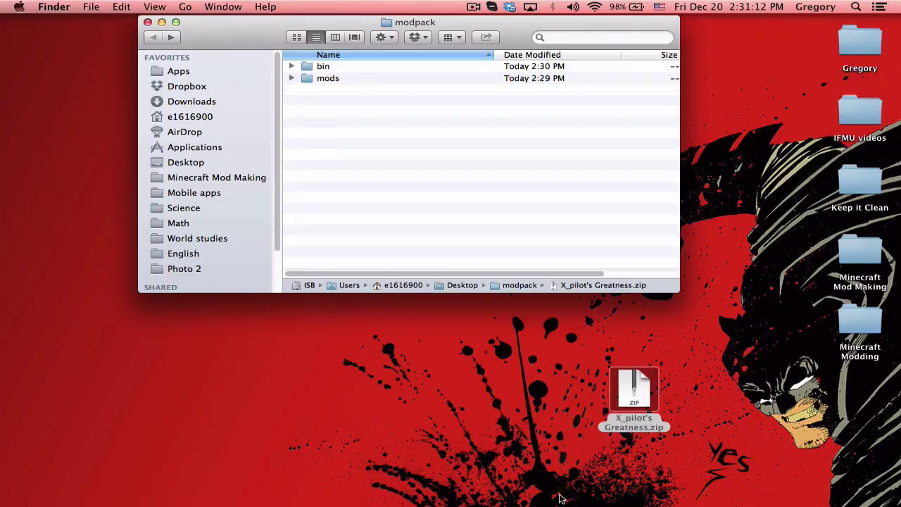
Step: Close the ad page in Chrome and open Dropbox's Public folder
{"action": "left_click", "coordinate": [288, 491]}
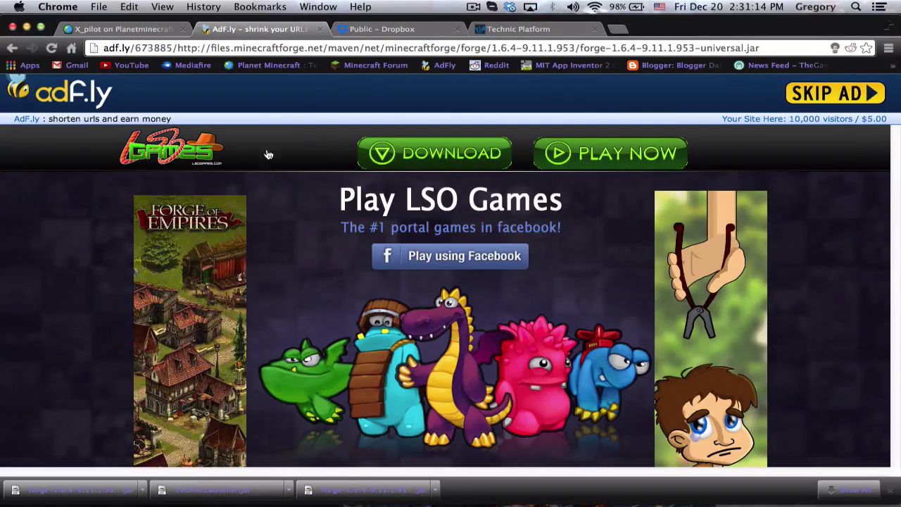
{"action": "left_click", "coordinate": [320, 29]}
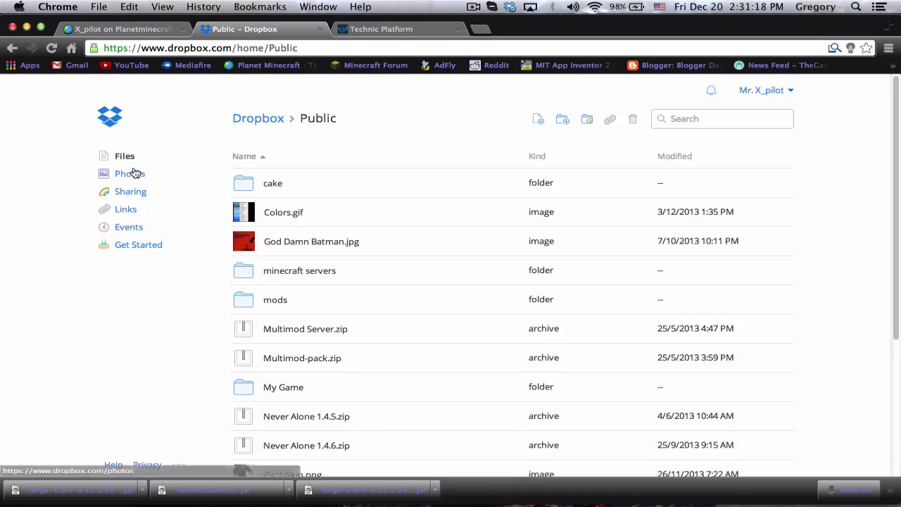
{"action": "left_click", "coordinate": [271, 121]}
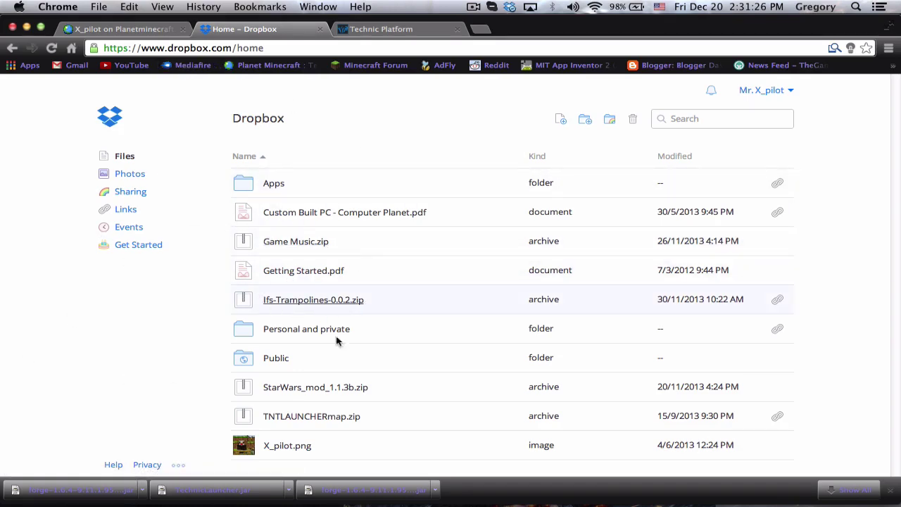
{"action": "left_click", "coordinate": [278, 360]}
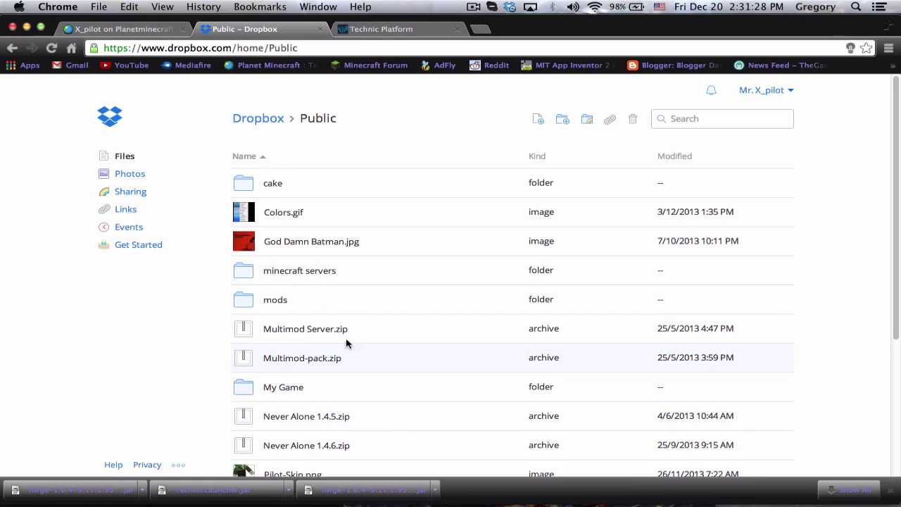
Step: Upload X_pilot's Greatness.zip from the desktop into Dropbox Public, then switch to Technic Platform
{"action": "left_click", "coordinate": [537, 120]}
{"action": "left_click", "coordinate": [556, 248]}
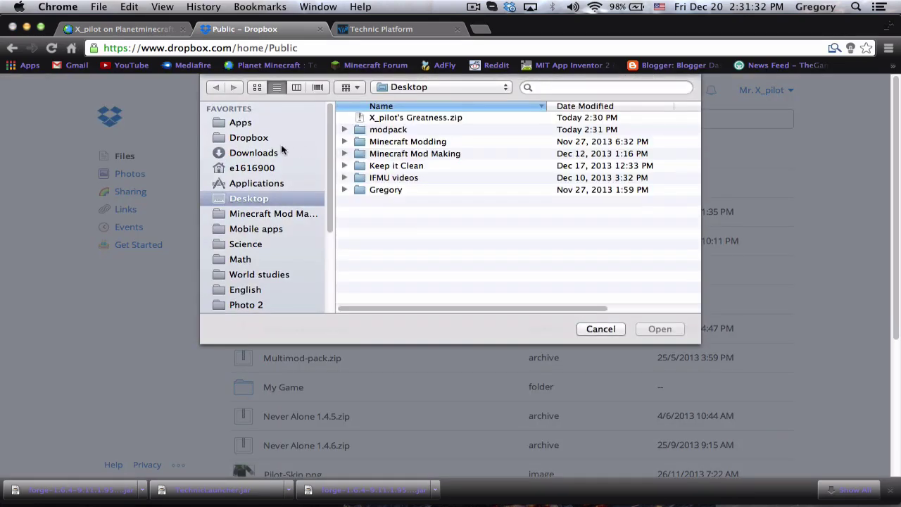
{"action": "left_click", "coordinate": [429, 118]}
{"action": "left_click", "coordinate": [659, 328]}
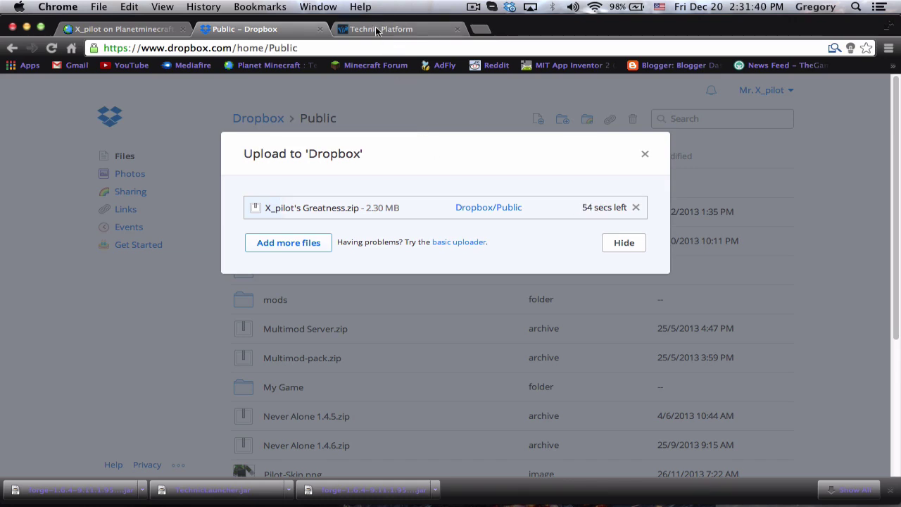
{"action": "left_click", "coordinate": [415, 29]}
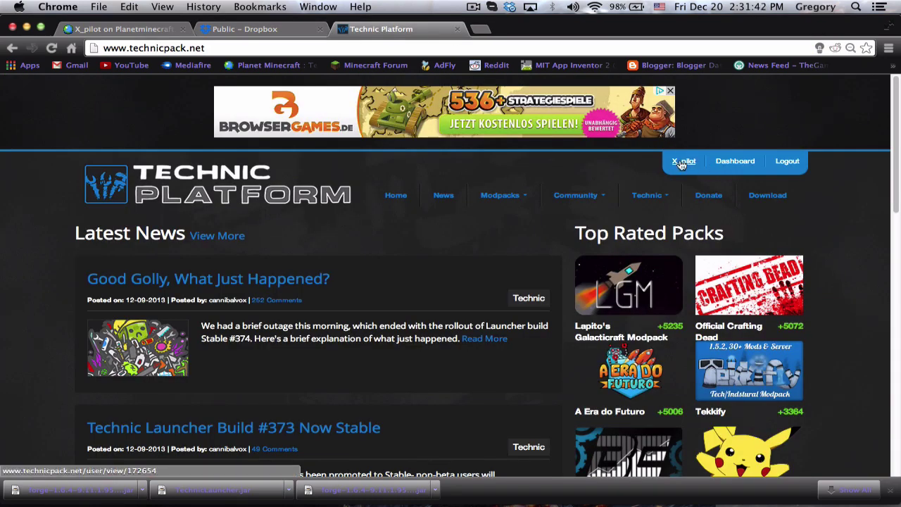
Step: Start a new modpack named X_pilot's Greatness for Minecraft version 1.6.4
{"action": "left_click", "coordinate": [686, 161]}
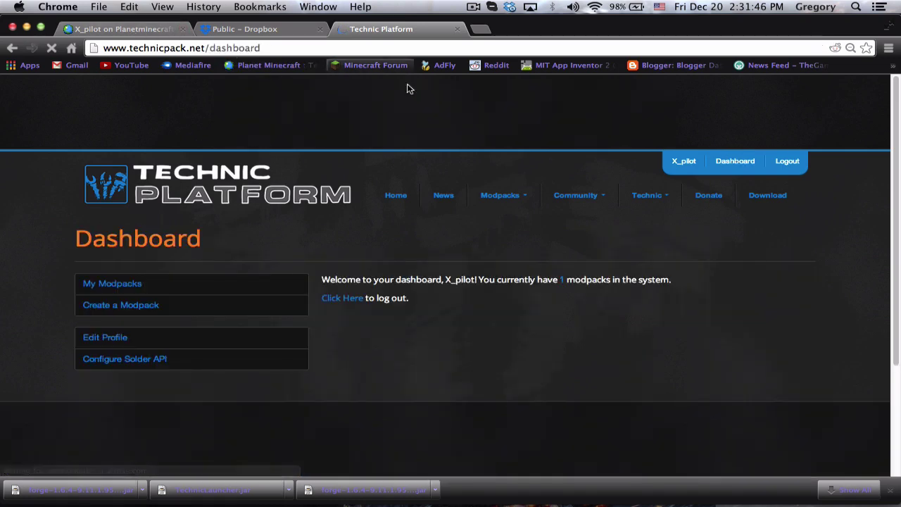
{"action": "left_click", "coordinate": [152, 305]}
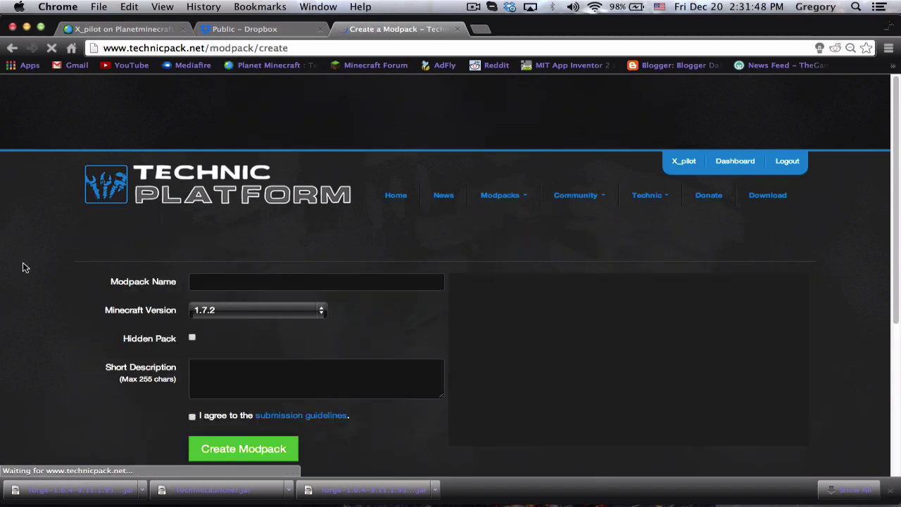
{"action": "scroll", "coordinate": [239, 227], "scroll_direction": "down", "scroll_amount": 2}
{"action": "left_click", "coordinate": [239, 226]}
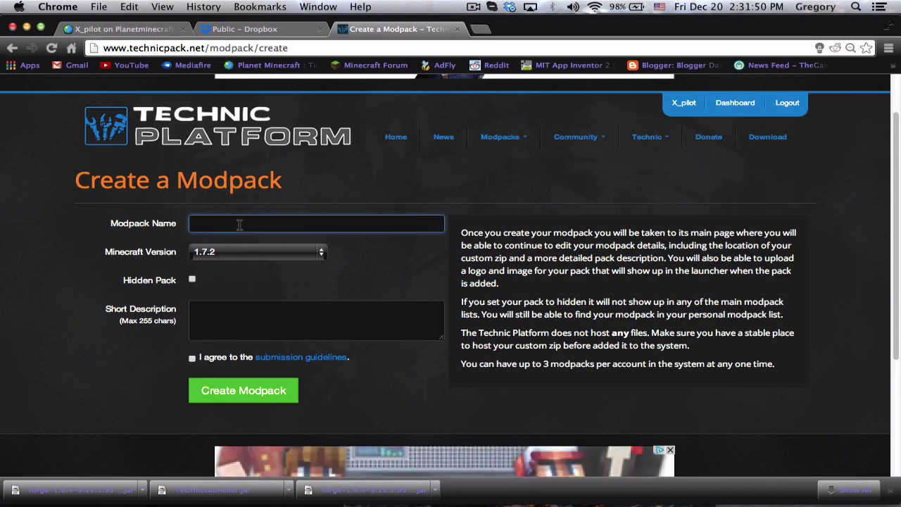
{"action": "type", "text": "X_pilot's Grea"}
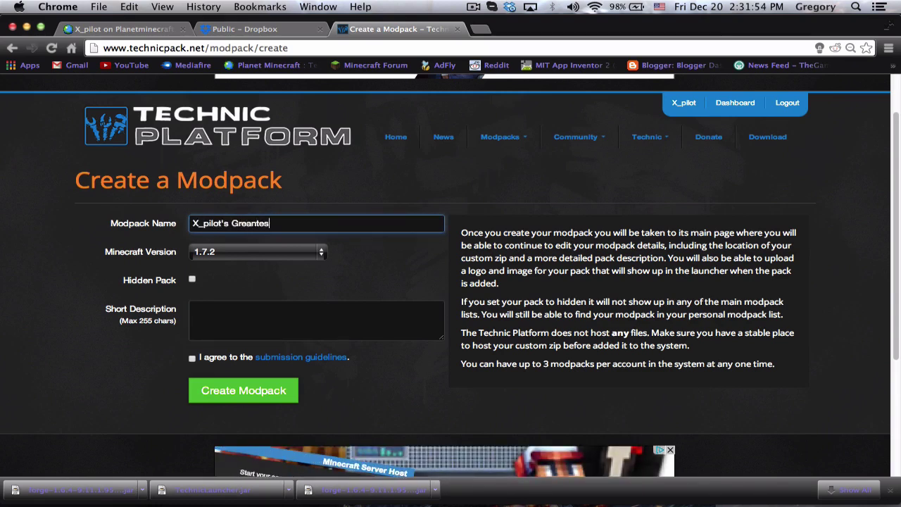
{"action": "type", "text": "tne"}
{"action": "left_click", "coordinate": [217, 252]}
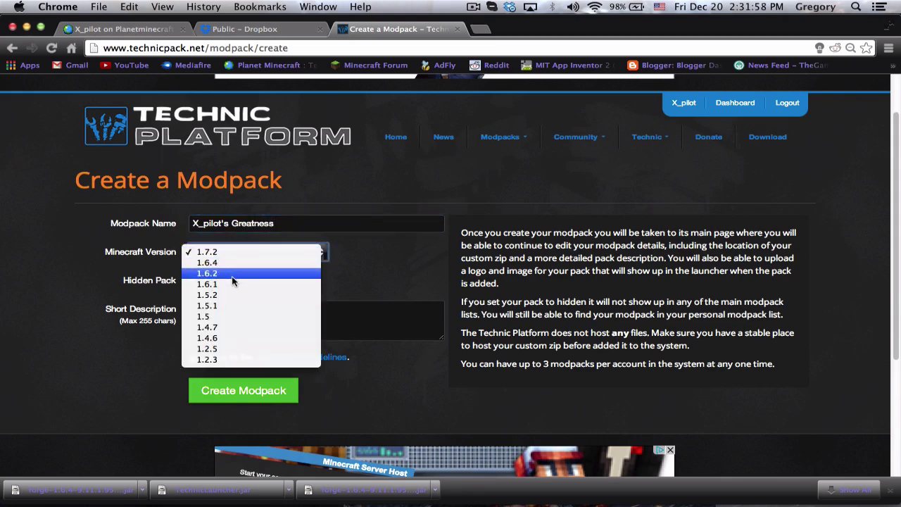
{"action": "left_click", "coordinate": [211, 262]}
Step: Add the description 'This modpack was made for a tutorial', accept the guidelines, and create it
{"action": "left_click", "coordinate": [242, 317]}
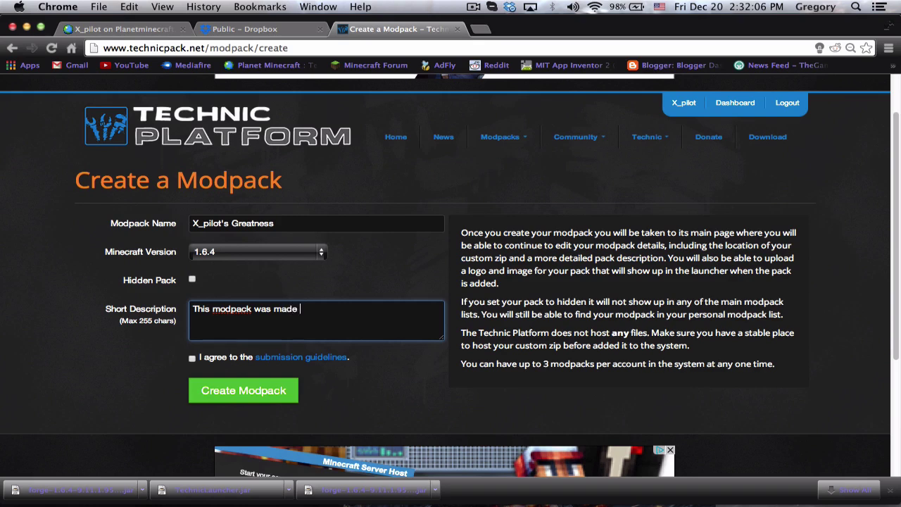
{"action": "type", "text": "This modpack was made for a tutorial."}
{"action": "left_click", "coordinate": [192, 360]}
{"action": "scroll", "coordinate": [151, 373], "scroll_direction": "down", "scroll_amount": 1}
{"action": "left_click", "coordinate": [200, 361]}
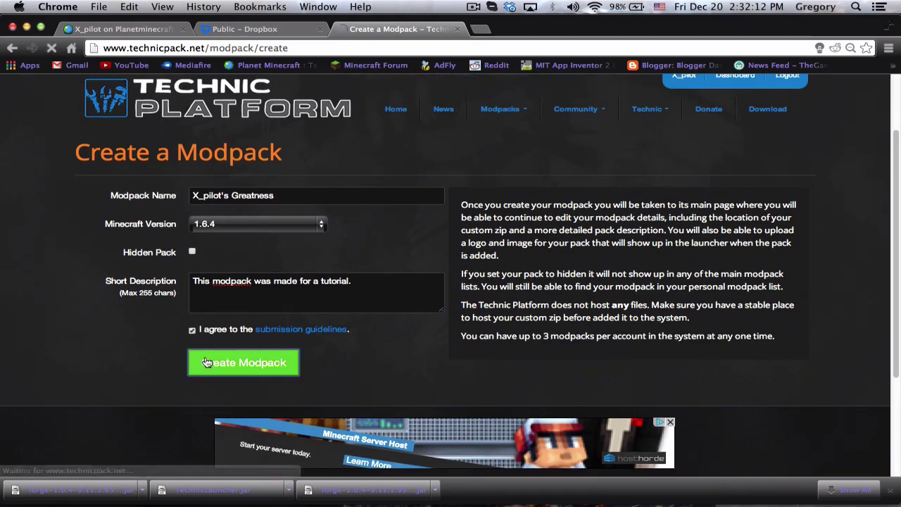
{"action": "left_click", "coordinate": [287, 27]}
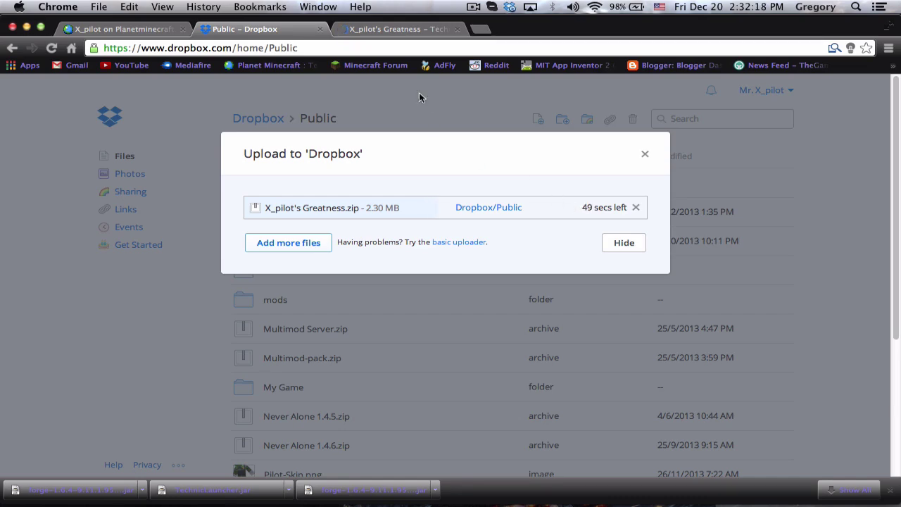
Step: Browse the Description, Changelog and Discussion sections of the X_pilot's Greatness page
{"action": "left_click", "coordinate": [386, 29]}
{"action": "scroll", "coordinate": [465, 221], "scroll_direction": "down", "scroll_amount": 3}
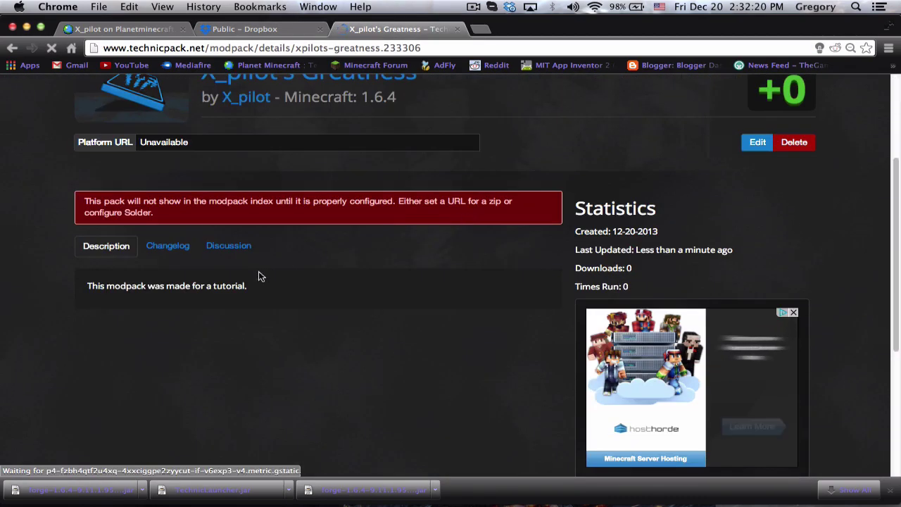
{"action": "left_click", "coordinate": [167, 245]}
{"action": "left_click", "coordinate": [165, 249]}
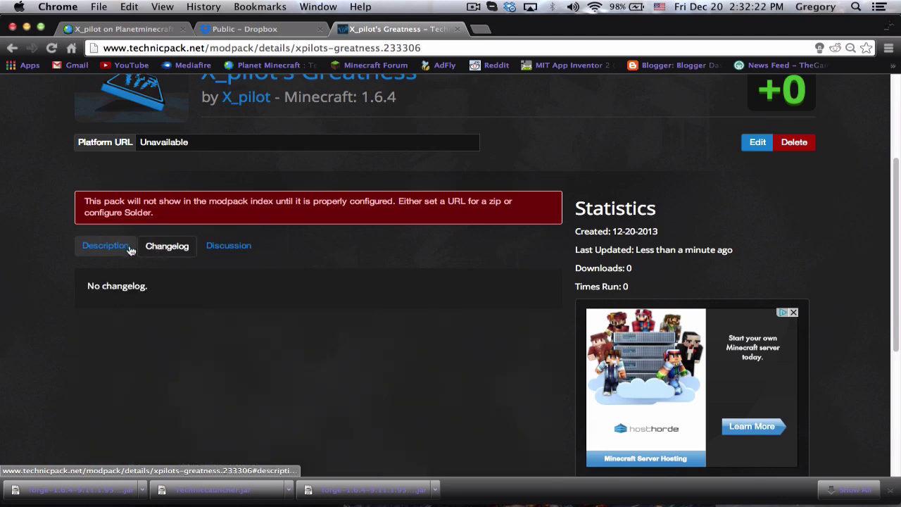
{"action": "left_click", "coordinate": [116, 247]}
{"action": "left_click", "coordinate": [160, 247]}
{"action": "left_click", "coordinate": [102, 248]}
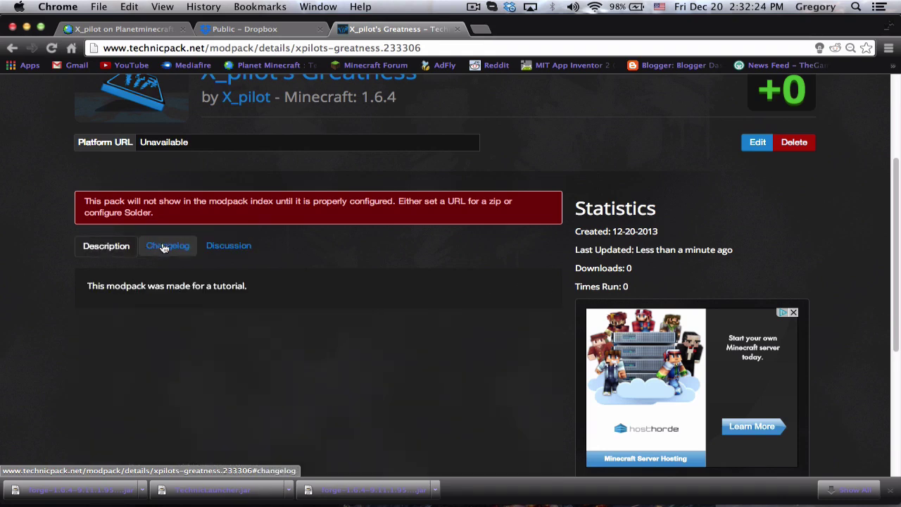
{"action": "left_click", "coordinate": [169, 246]}
{"action": "left_click", "coordinate": [218, 246]}
{"action": "left_click", "coordinate": [187, 252]}
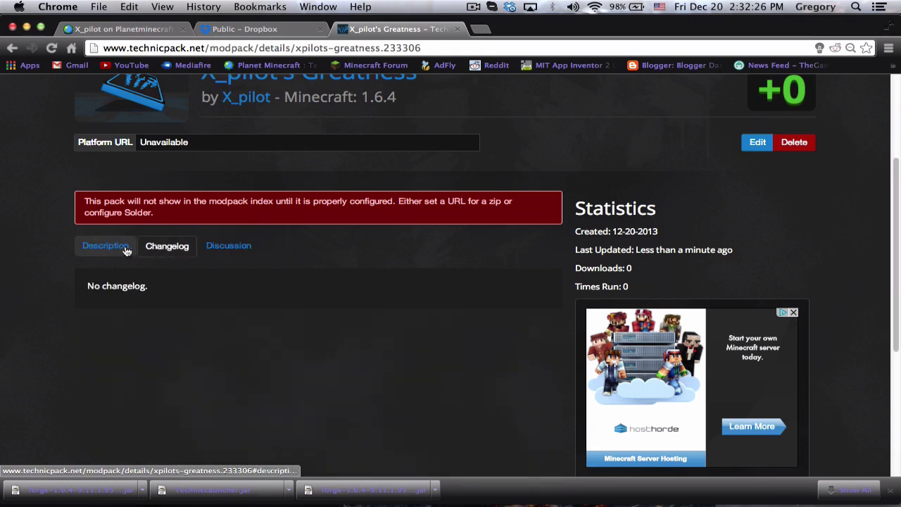
{"action": "left_click", "coordinate": [125, 247]}
Step: Edit the pack and enter the description 'This modpack was made for a youtube tutorial.'
{"action": "left_click", "coordinate": [760, 143]}
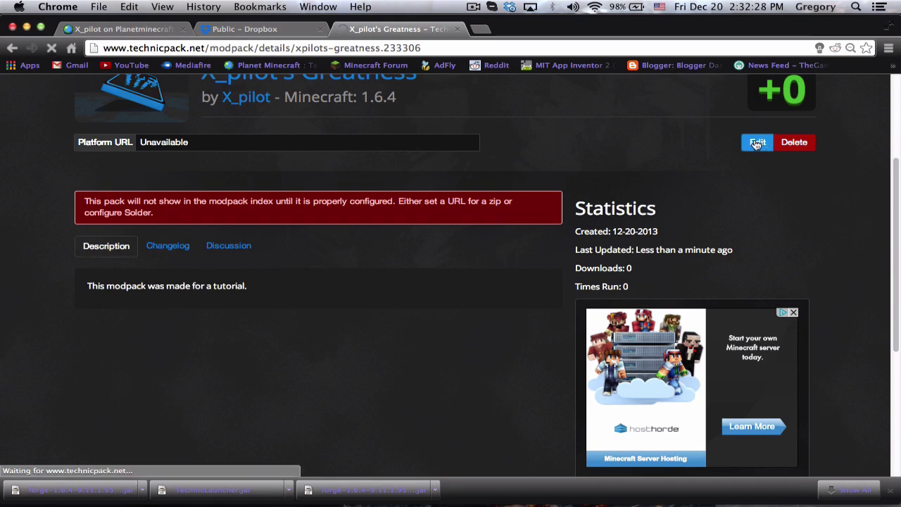
{"action": "scroll", "coordinate": [28, 253], "scroll_direction": "down", "scroll_amount": 3}
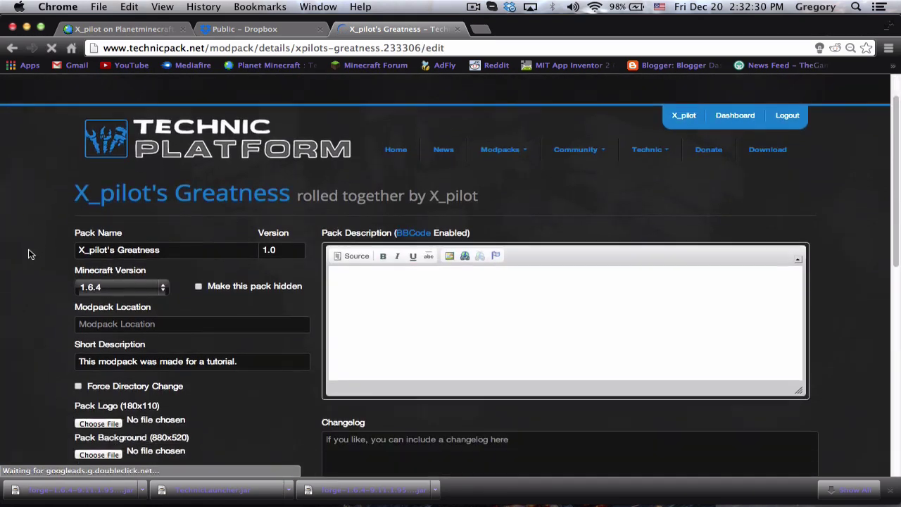
{"action": "left_click", "coordinate": [428, 295]}
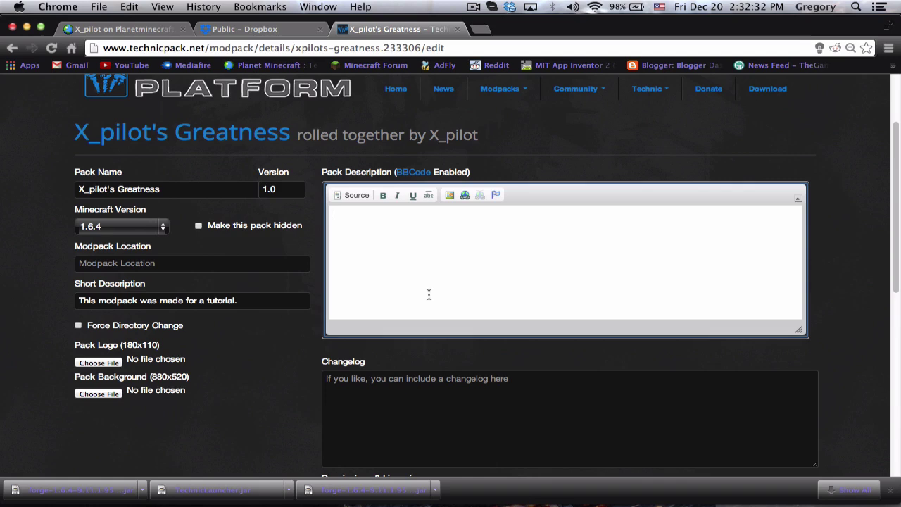
{"action": "scroll", "coordinate": [247, 404], "scroll_direction": "down", "scroll_amount": 1}
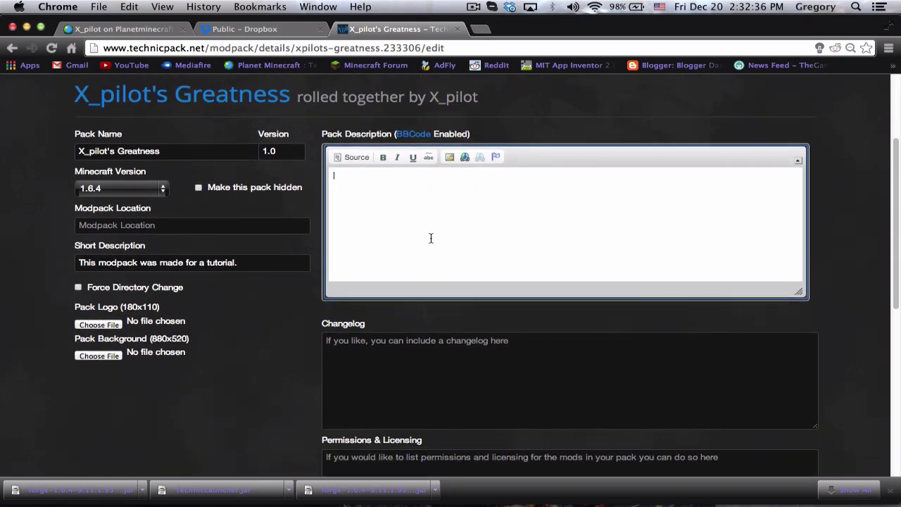
{"action": "type", "text": "This modpack was made for a youtube tutorial."}
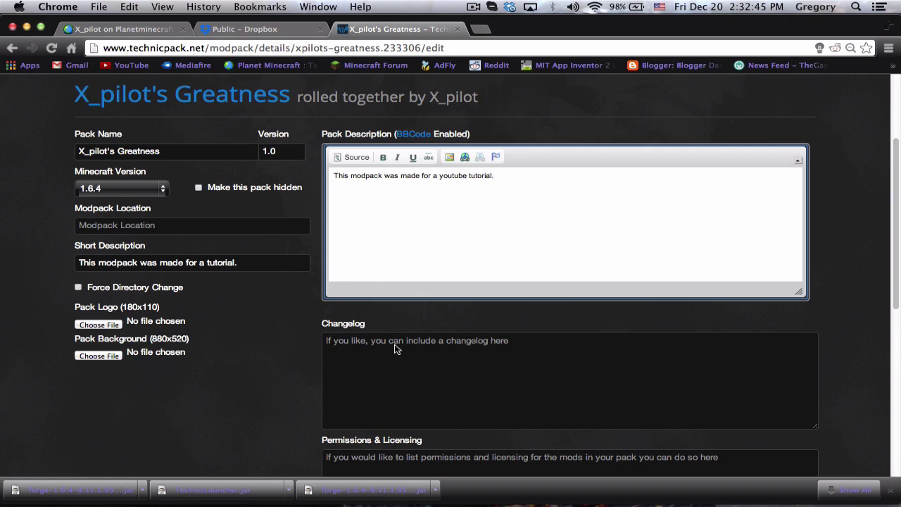
{"action": "left_click", "coordinate": [407, 371]}
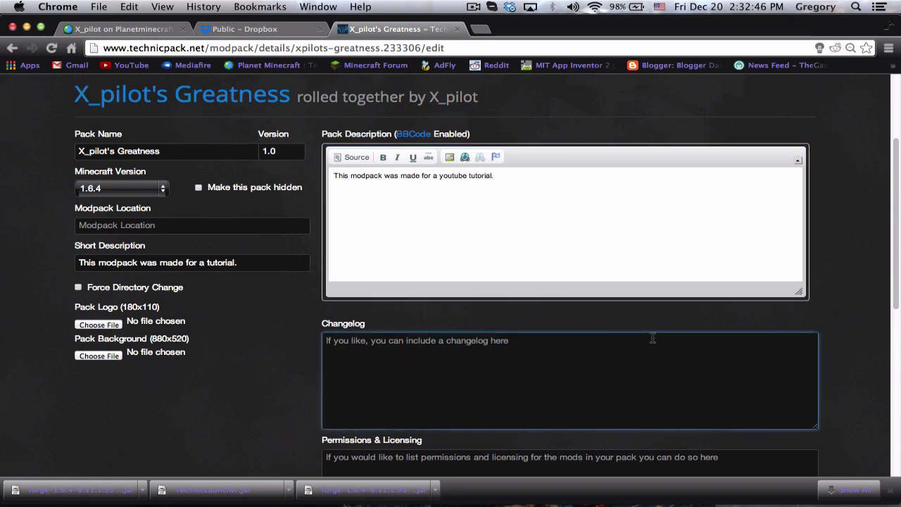
{"action": "scroll", "coordinate": [652, 339], "scroll_direction": "down", "scroll_amount": 5}
{"action": "left_click", "coordinate": [451, 269]}
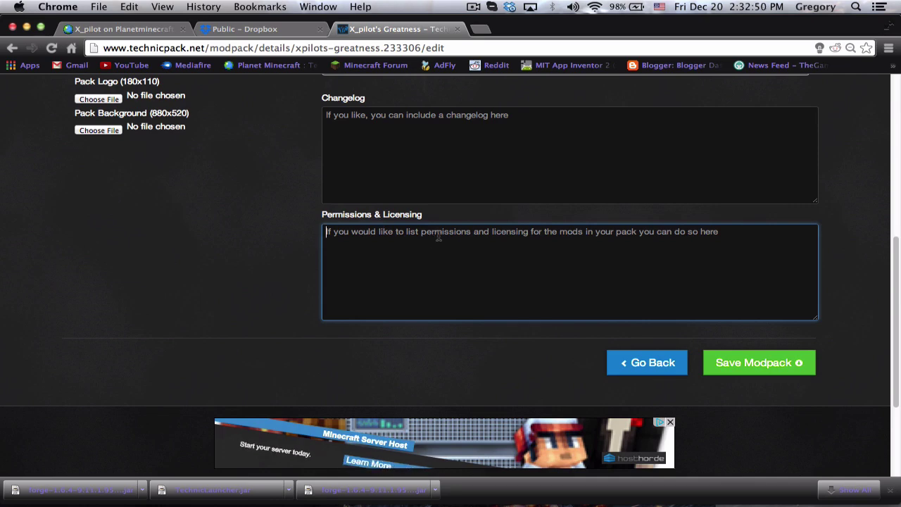
Step: From X_pilot's profile, open and reload the '[FORGE] X_pilot's Instant Structures' mod page
{"action": "left_click", "coordinate": [110, 26]}
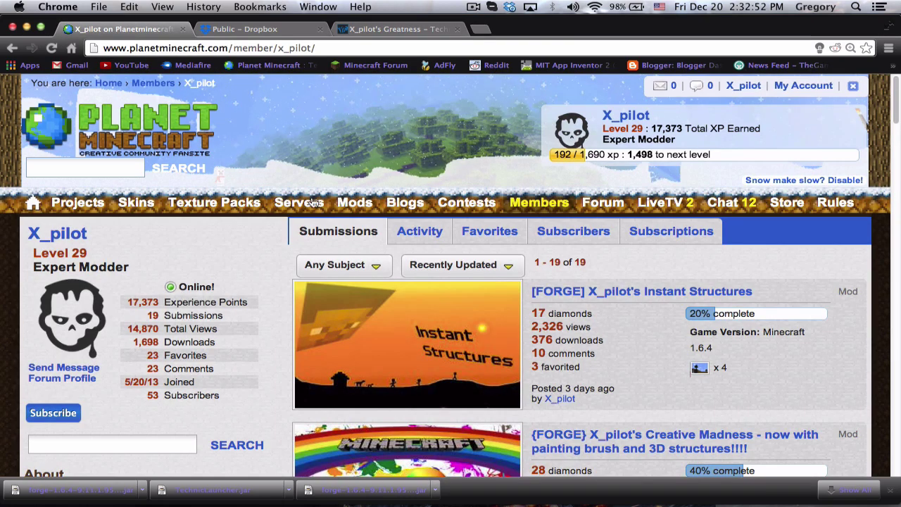
{"action": "scroll", "coordinate": [534, 319], "scroll_direction": "down", "scroll_amount": 5}
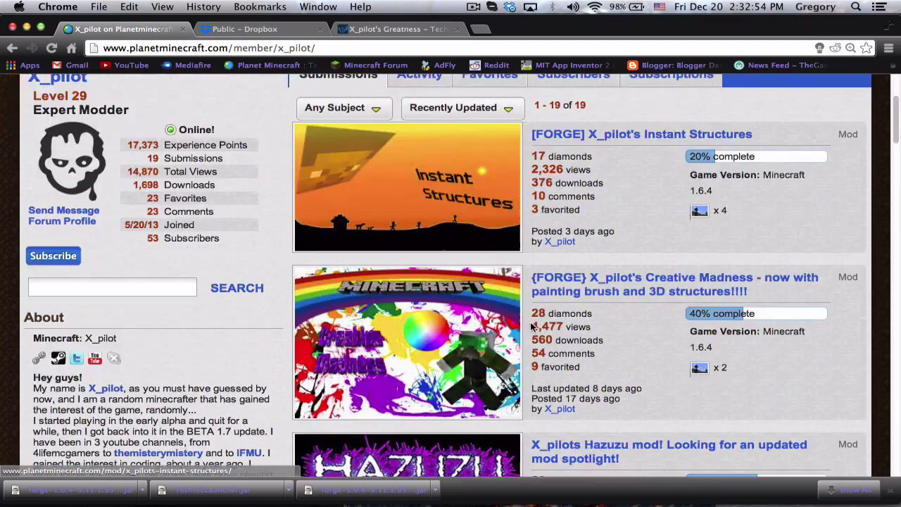
{"action": "scroll", "coordinate": [534, 320], "scroll_direction": "up", "scroll_amount": 2}
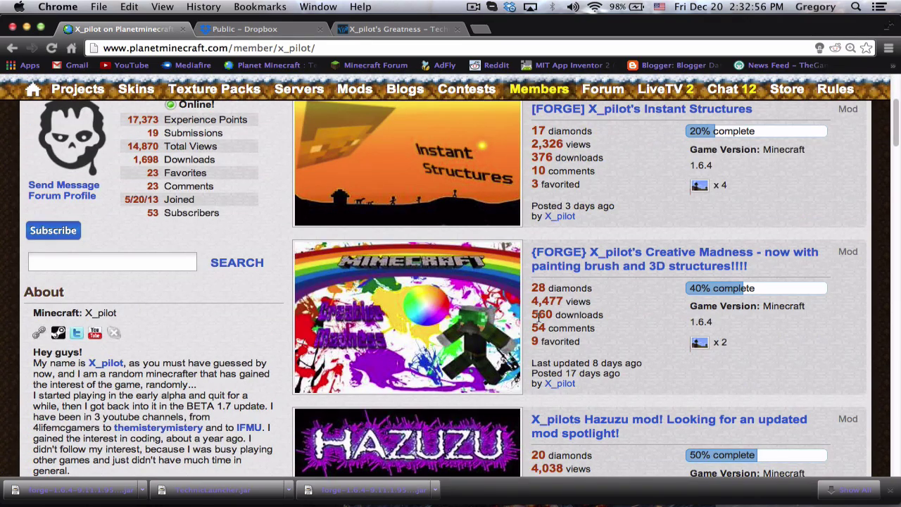
{"action": "scroll", "coordinate": [538, 316], "scroll_direction": "up", "scroll_amount": 4}
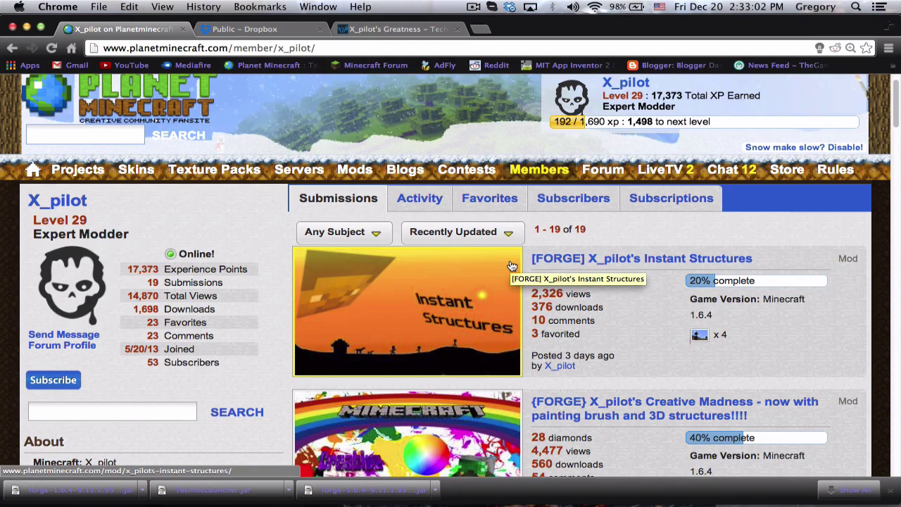
{"action": "left_click", "coordinate": [601, 260]}
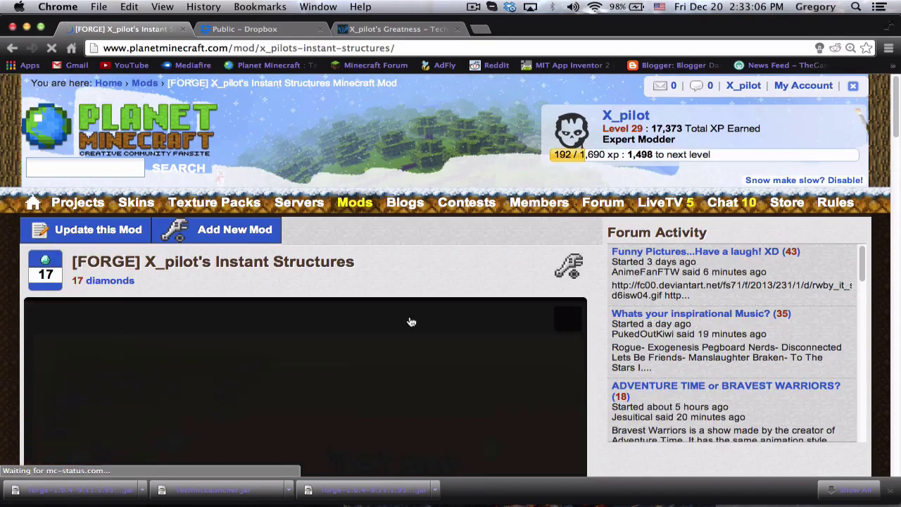
{"action": "scroll", "coordinate": [411, 320], "scroll_direction": "down", "scroll_amount": 6}
{"action": "scroll", "coordinate": [408, 317], "scroll_direction": "down", "scroll_amount": 15}
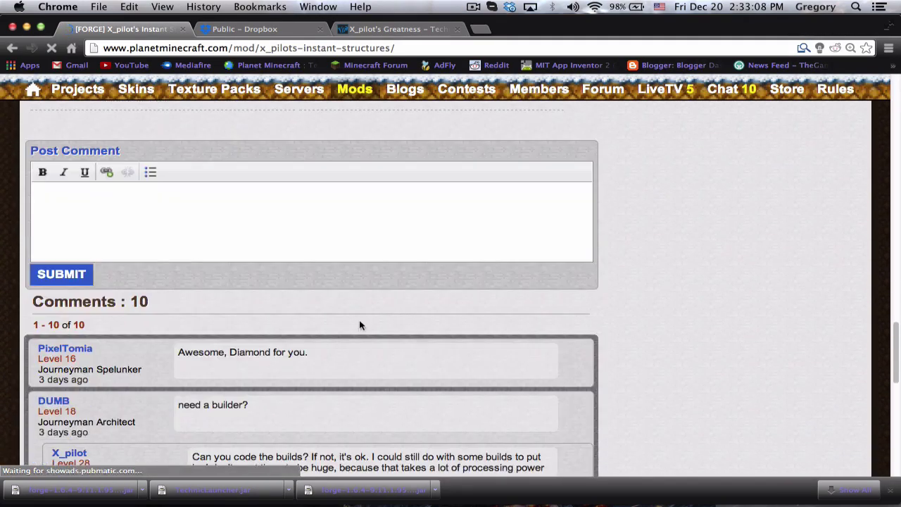
{"action": "scroll", "coordinate": [478, 367], "scroll_direction": "up", "scroll_amount": 20}
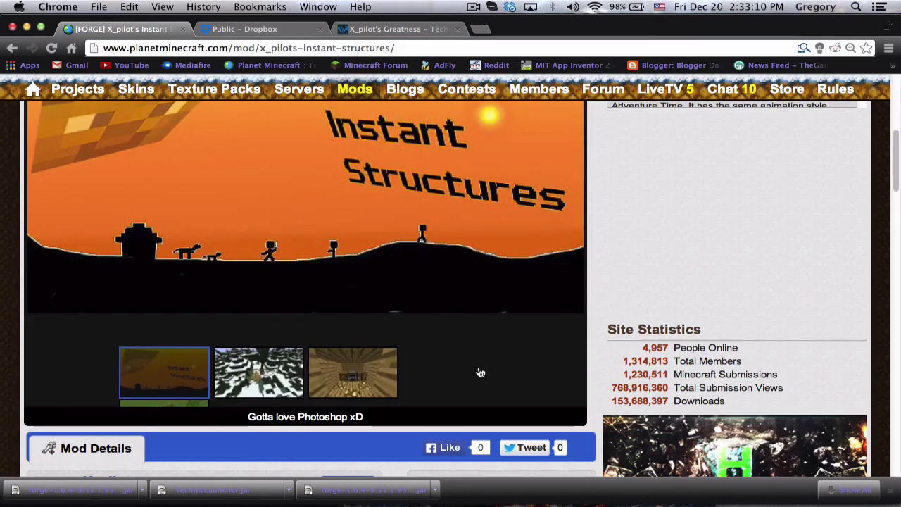
{"action": "key", "text": "super+r"}
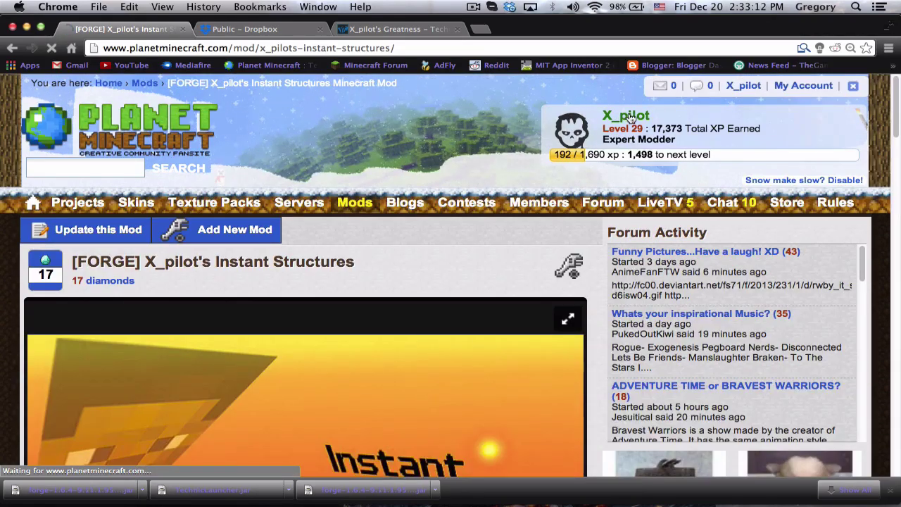
Step: Dismiss the upload summary and copy the public link for X_pilot's Greatness.zip
{"action": "key", "text": "ctrl+Tab"}
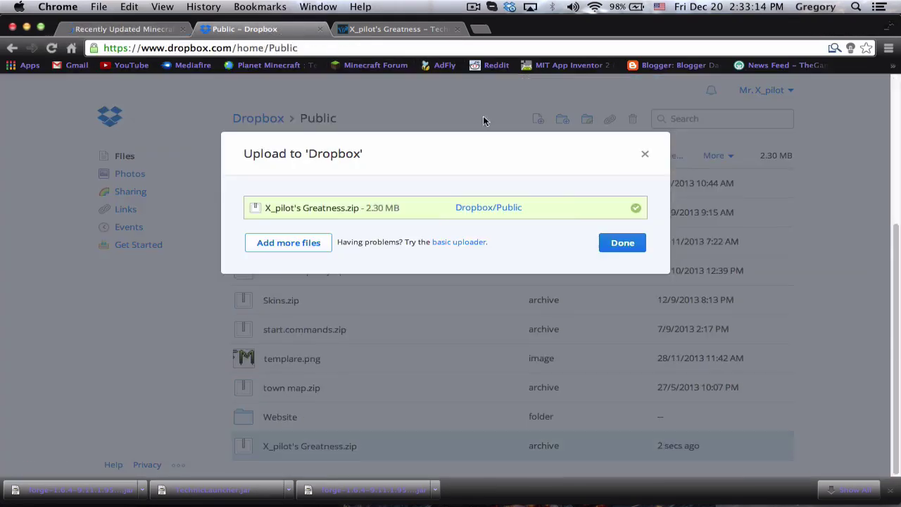
{"action": "left_click", "coordinate": [622, 242]}
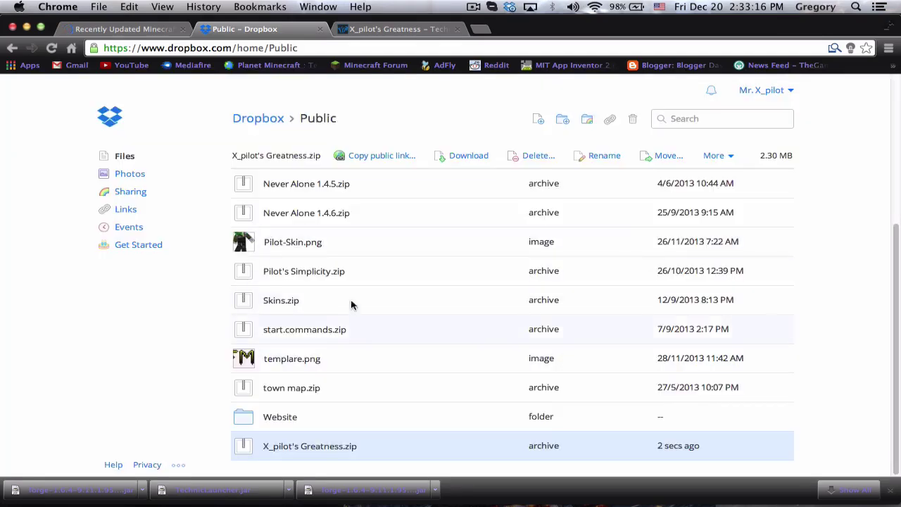
{"action": "scroll", "coordinate": [330, 202], "scroll_direction": "up", "scroll_amount": 1}
{"action": "scroll", "coordinate": [330, 208], "scroll_direction": "up", "scroll_amount": 5}
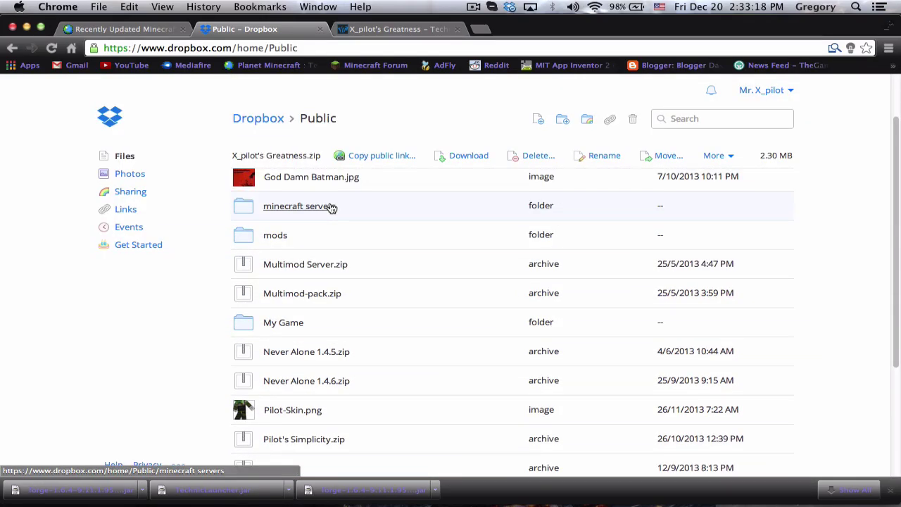
{"action": "scroll", "coordinate": [321, 305], "scroll_direction": "down", "scroll_amount": 5}
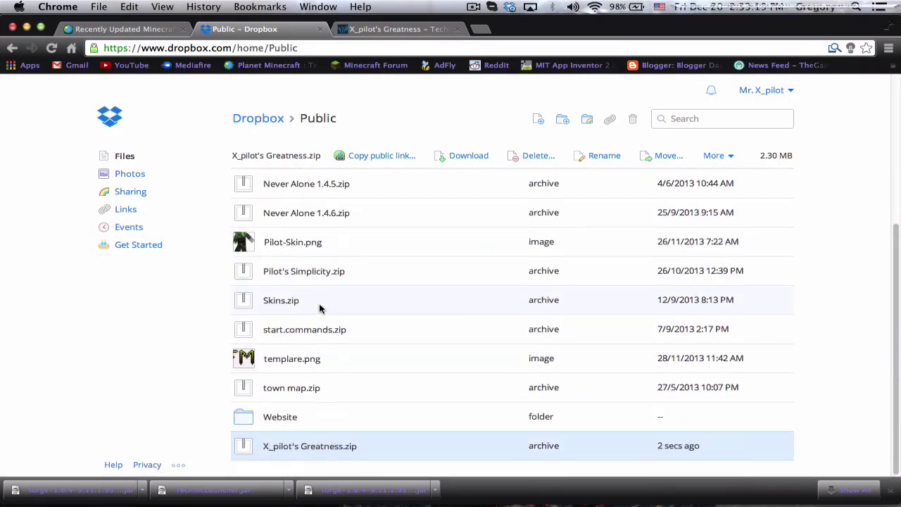
{"action": "right_click", "coordinate": [313, 445]}
{"action": "left_click", "coordinate": [373, 330]}
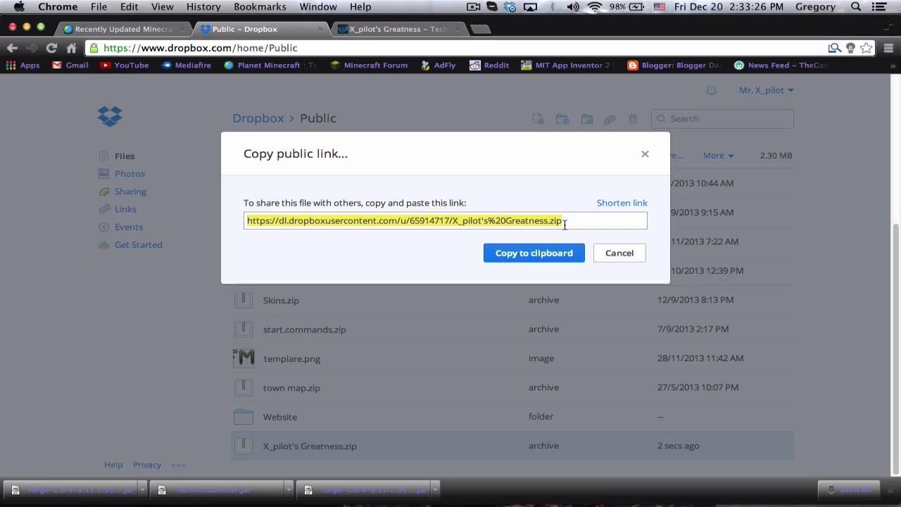
{"action": "left_click", "coordinate": [549, 253]}
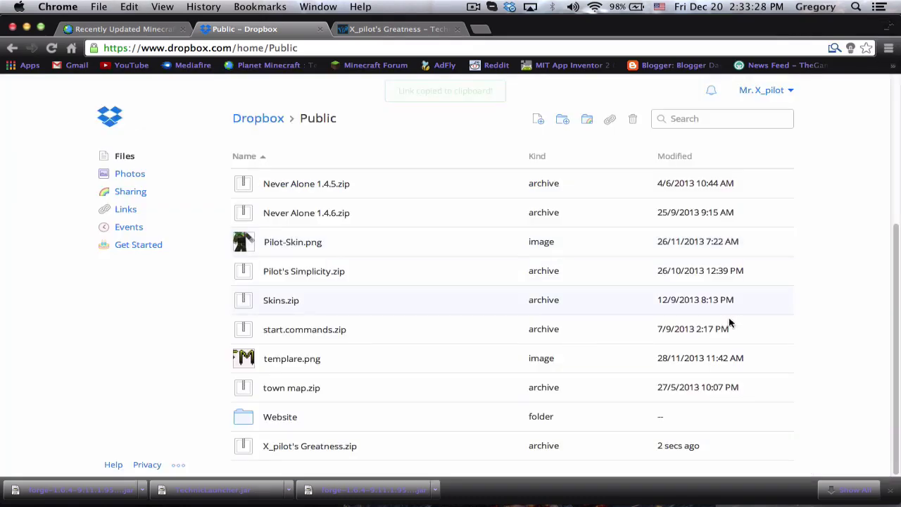
{"action": "left_click", "coordinate": [364, 25]}
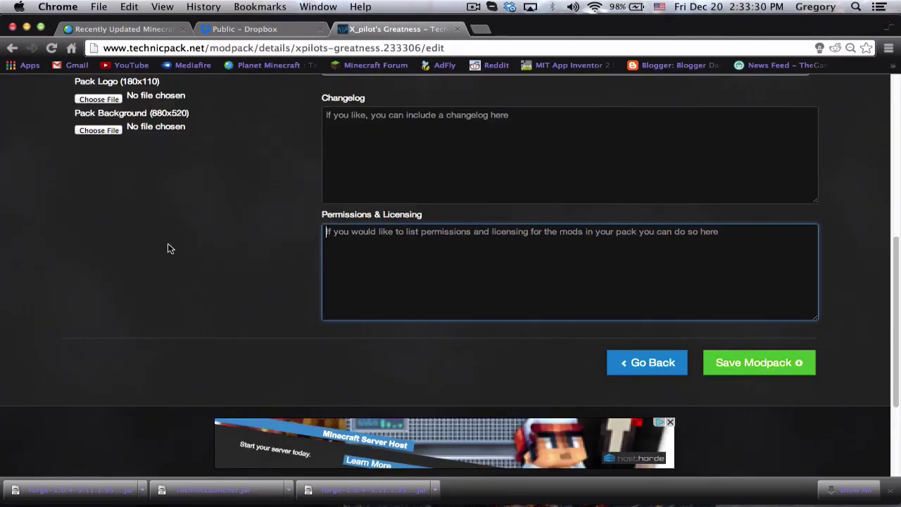
Step: Paste the Dropbox link to X_pilot's Greatness.zip into the Modpack Location field
{"action": "scroll", "coordinate": [167, 249], "scroll_direction": "up", "scroll_amount": 5}
{"action": "left_click", "coordinate": [149, 221]}
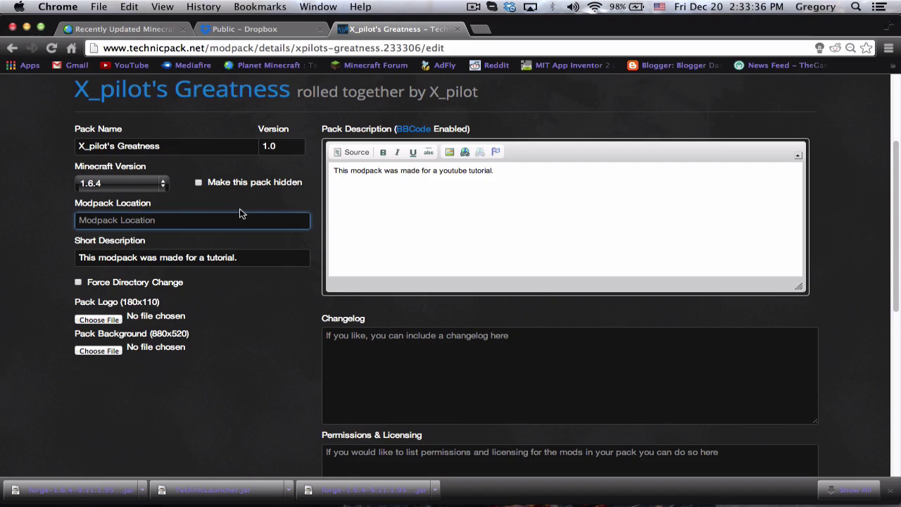
{"action": "key", "text": "super+v"}
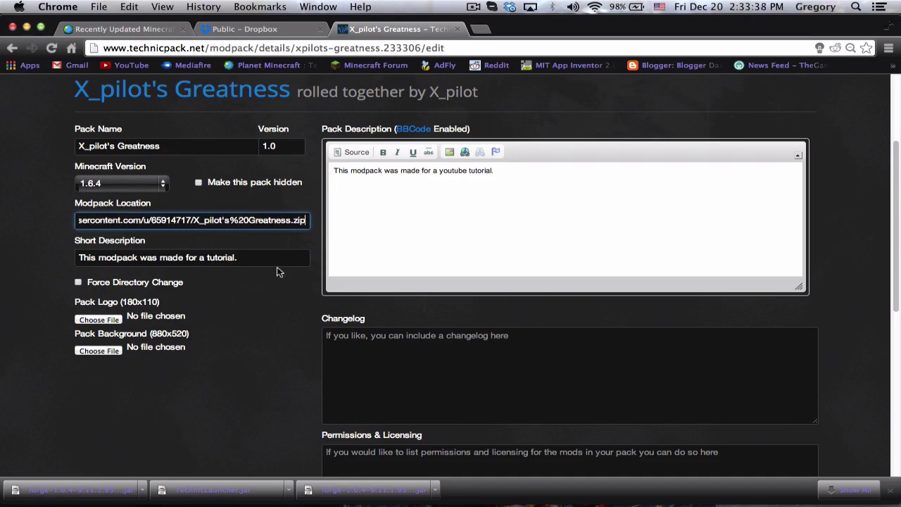
{"action": "left_click", "coordinate": [285, 146]}
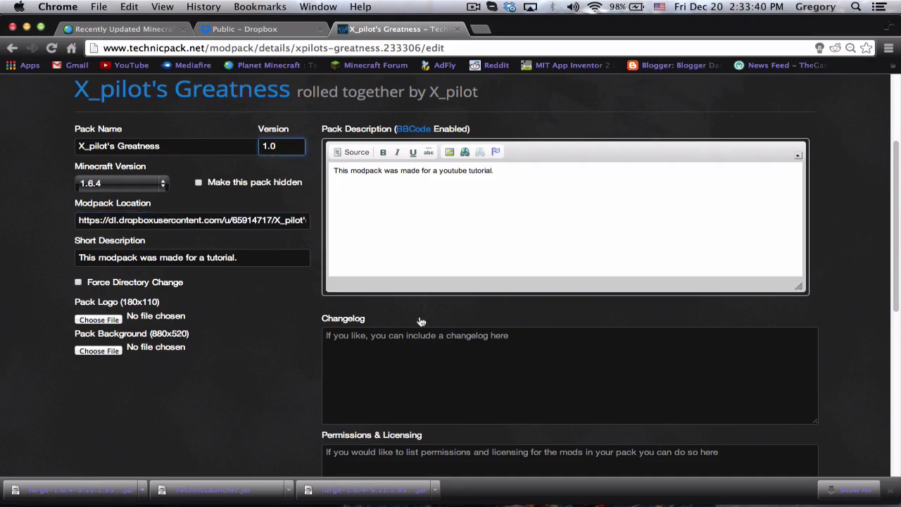
{"action": "scroll", "coordinate": [260, 359], "scroll_direction": "down", "scroll_amount": 2}
{"action": "scroll", "coordinate": [266, 353], "scroll_direction": "up", "scroll_amount": 4}
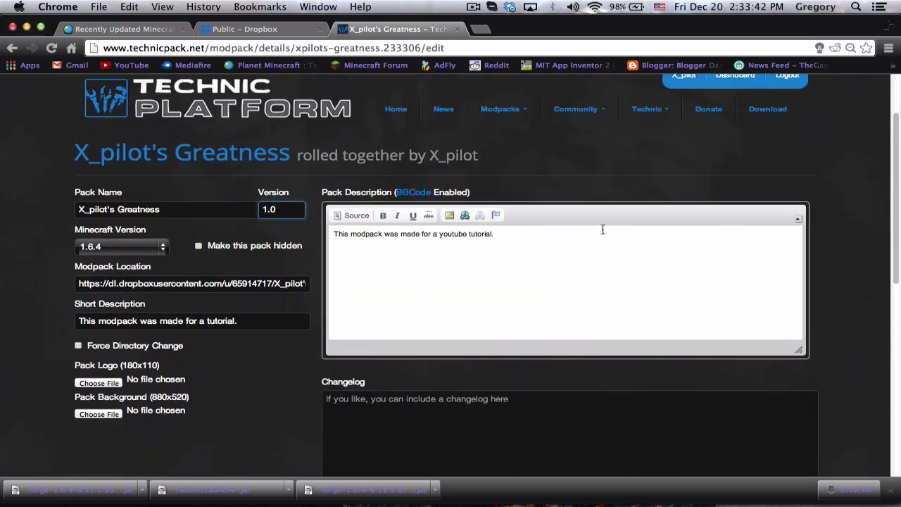
{"action": "scroll", "coordinate": [294, 325], "scroll_direction": "down", "scroll_amount": 2}
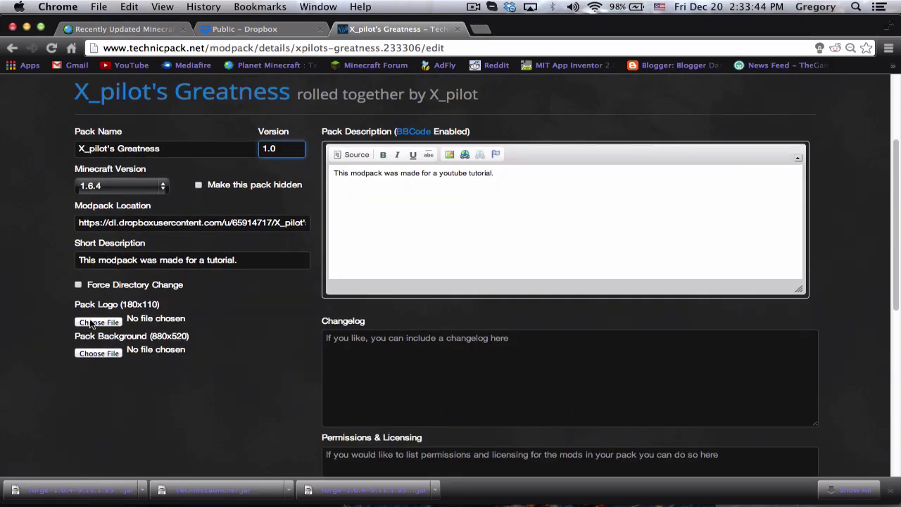
{"action": "scroll", "coordinate": [199, 342], "scroll_direction": "down", "scroll_amount": 1}
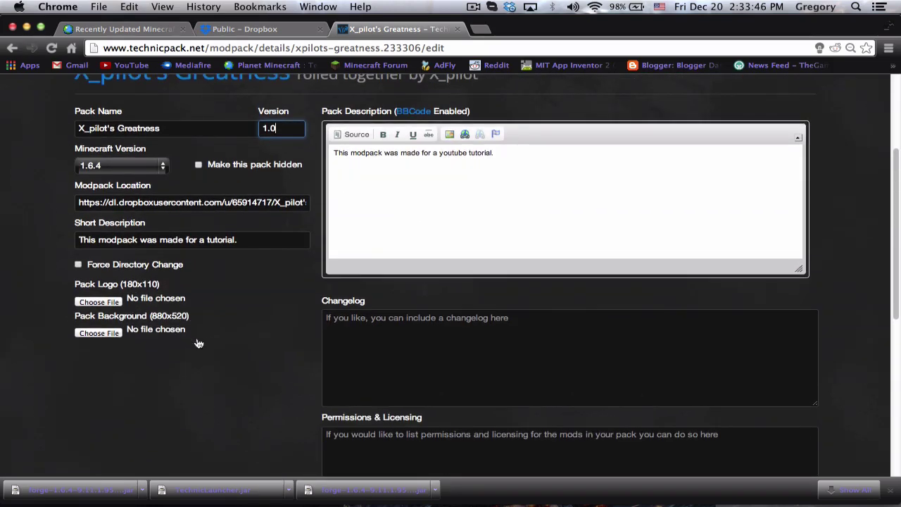
Step: Choose Instant_Houses.png as pack background and What_Happened-Logo.png as pack logo from Keep it Clean
{"action": "left_click", "coordinate": [100, 333]}
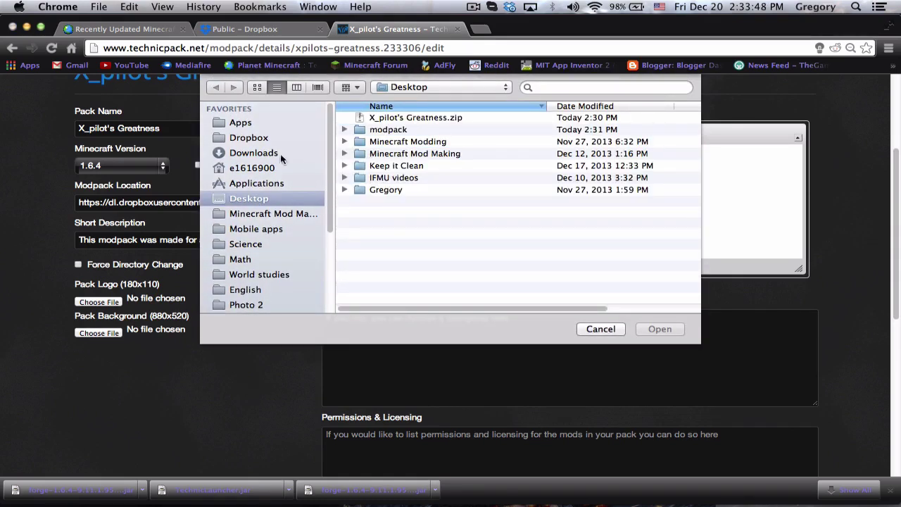
{"action": "double_click", "coordinate": [391, 165]}
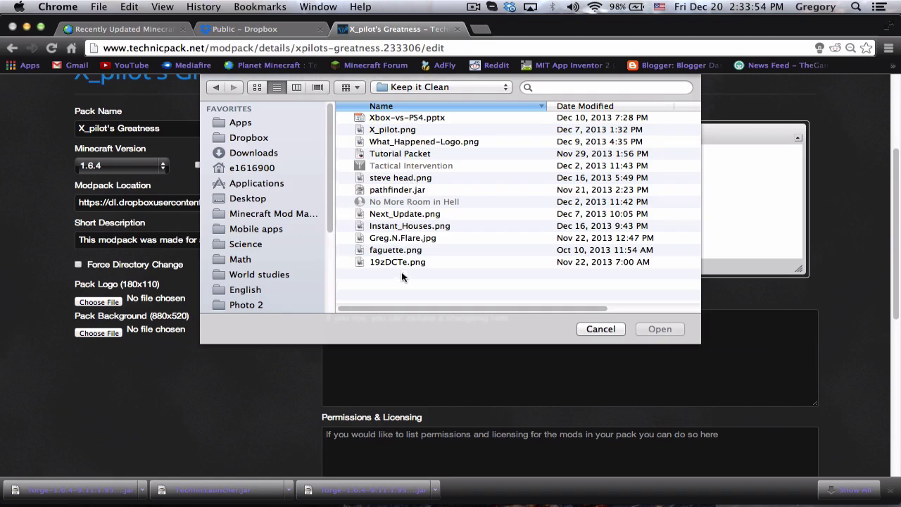
{"action": "left_click", "coordinate": [411, 228]}
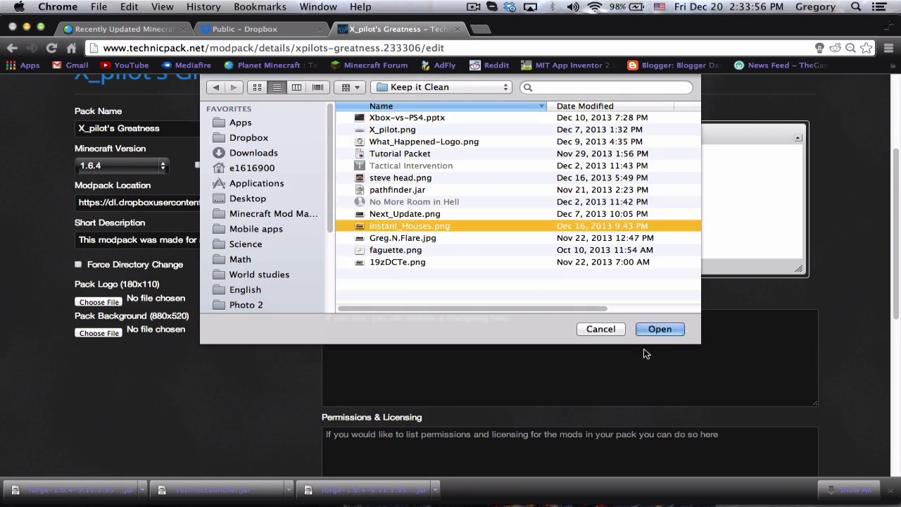
{"action": "left_click", "coordinate": [660, 329]}
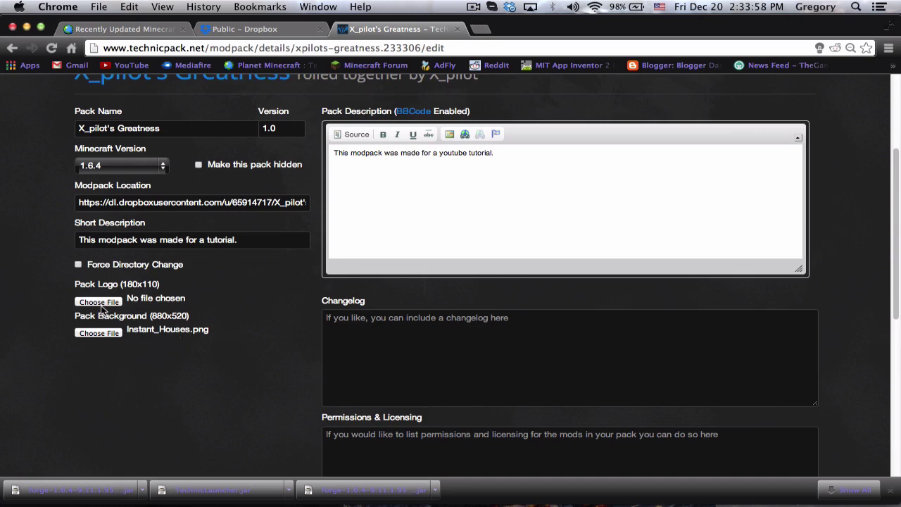
{"action": "left_click", "coordinate": [99, 303]}
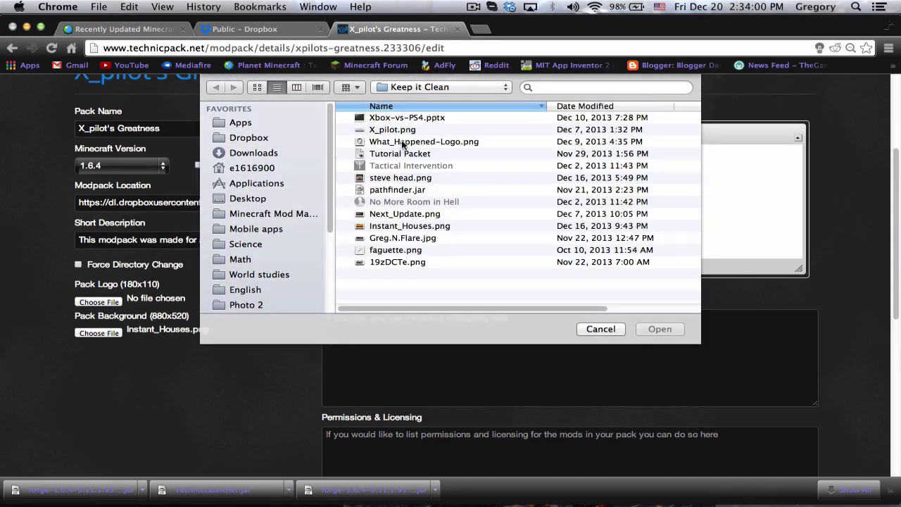
{"action": "left_click", "coordinate": [423, 142]}
{"action": "left_click", "coordinate": [660, 328]}
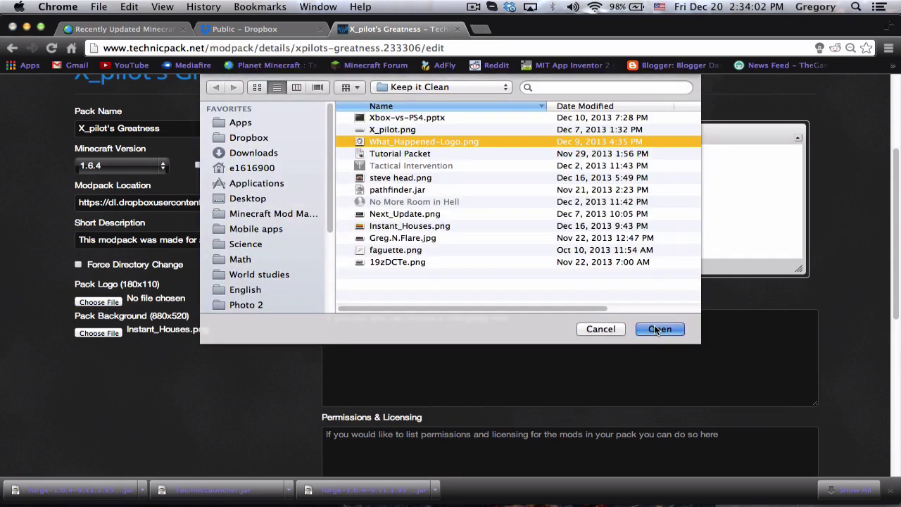
Step: Save the modpack and close the Dropbox tab
{"action": "scroll", "coordinate": [821, 344], "scroll_direction": "down", "scroll_amount": 10}
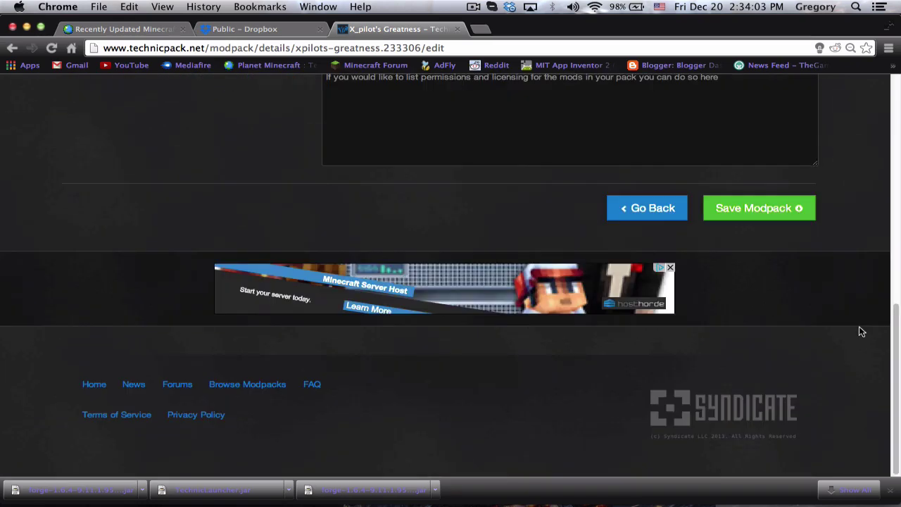
{"action": "left_click", "coordinate": [758, 223]}
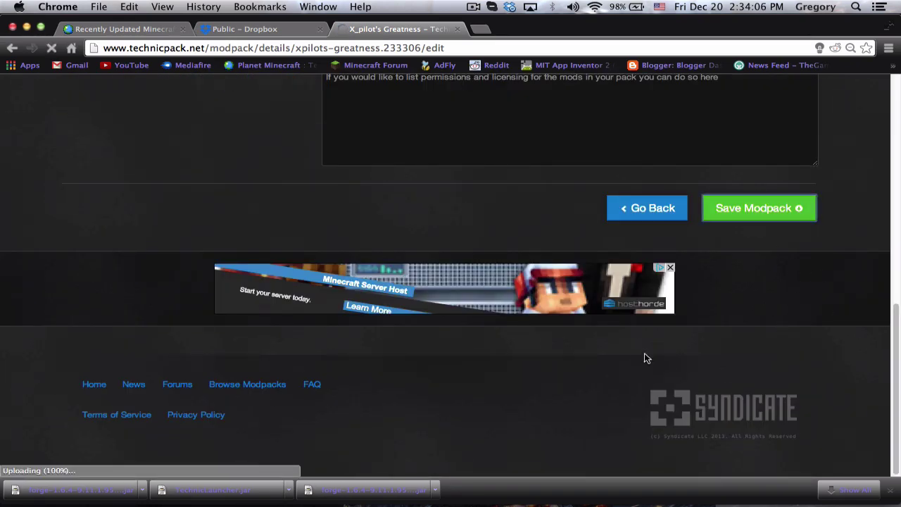
{"action": "mouse_move", "coordinate": [616, 503]}
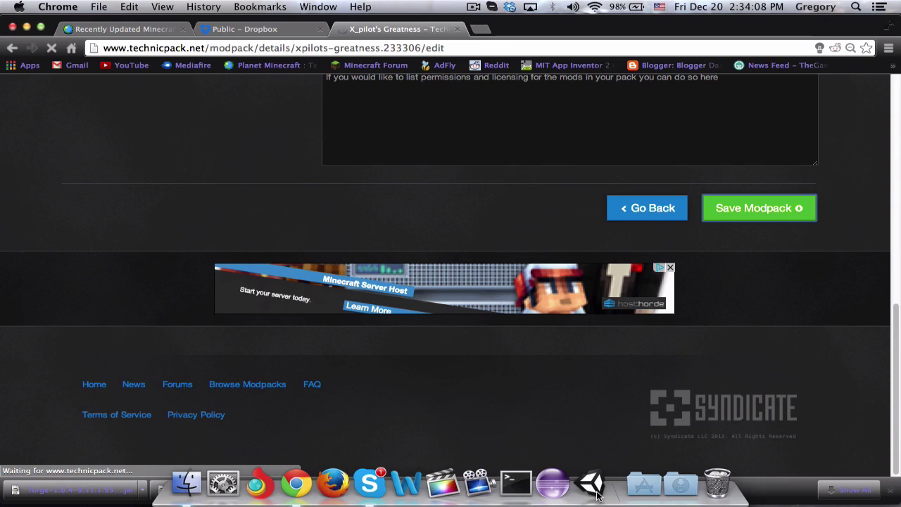
{"action": "scroll", "coordinate": [245, 219], "scroll_direction": "up", "scroll_amount": 5}
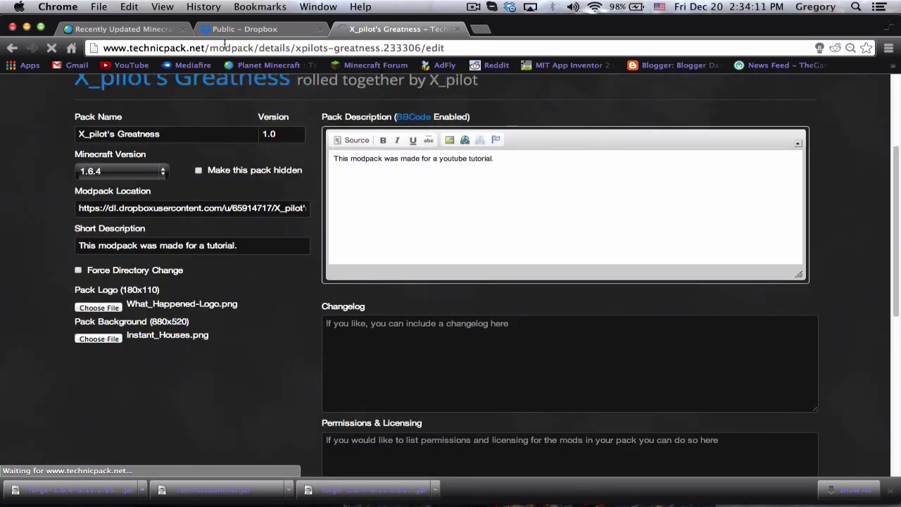
{"action": "left_click", "coordinate": [328, 32]}
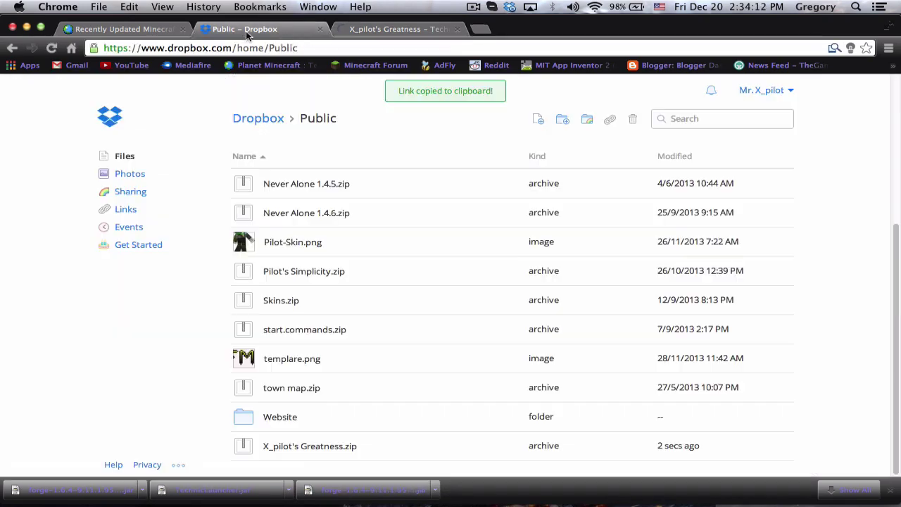
{"action": "left_click", "coordinate": [320, 29]}
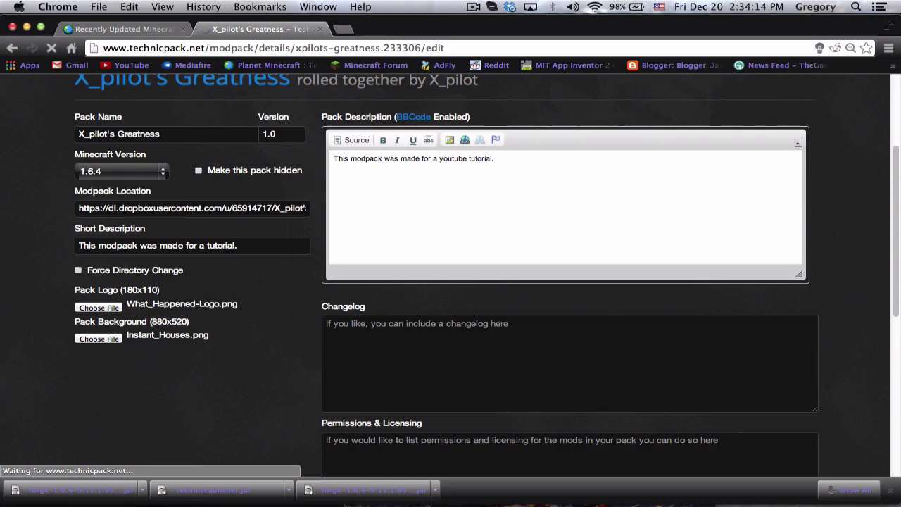
{"action": "mouse_move", "coordinate": [636, 493]}
Step: Replace the pack logo with X_pilot.png and save the modpack
{"action": "scroll", "coordinate": [358, 295], "scroll_direction": "down", "scroll_amount": 5}
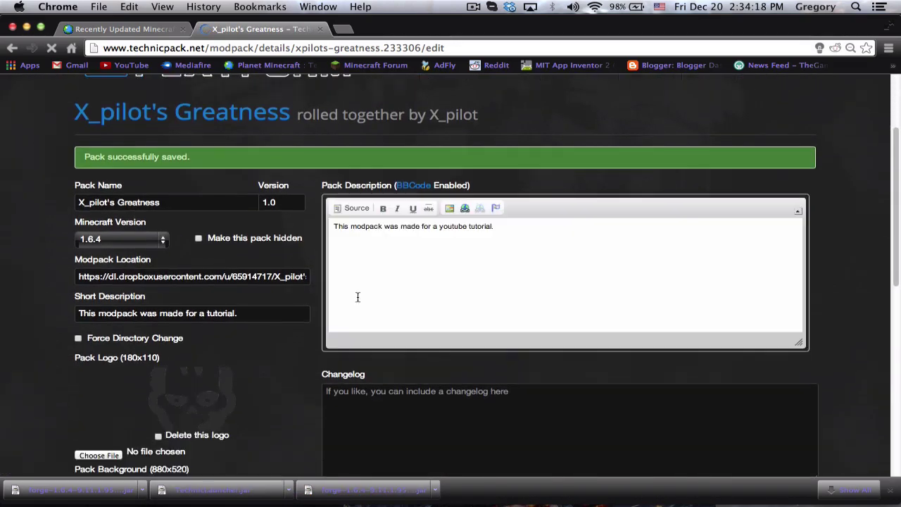
{"action": "scroll", "coordinate": [441, 311], "scroll_direction": "up", "scroll_amount": 5}
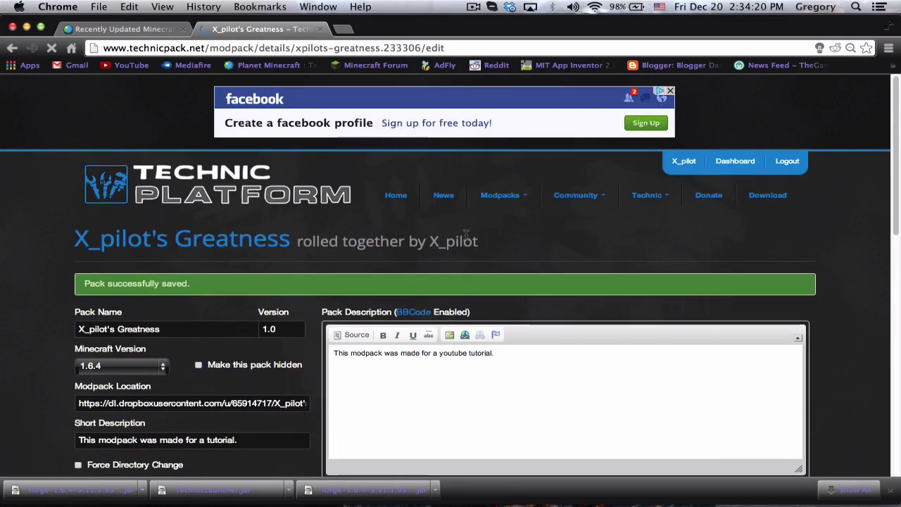
{"action": "scroll", "coordinate": [60, 307], "scroll_direction": "down", "scroll_amount": 5}
{"action": "scroll", "coordinate": [64, 302], "scroll_direction": "up", "scroll_amount": 1}
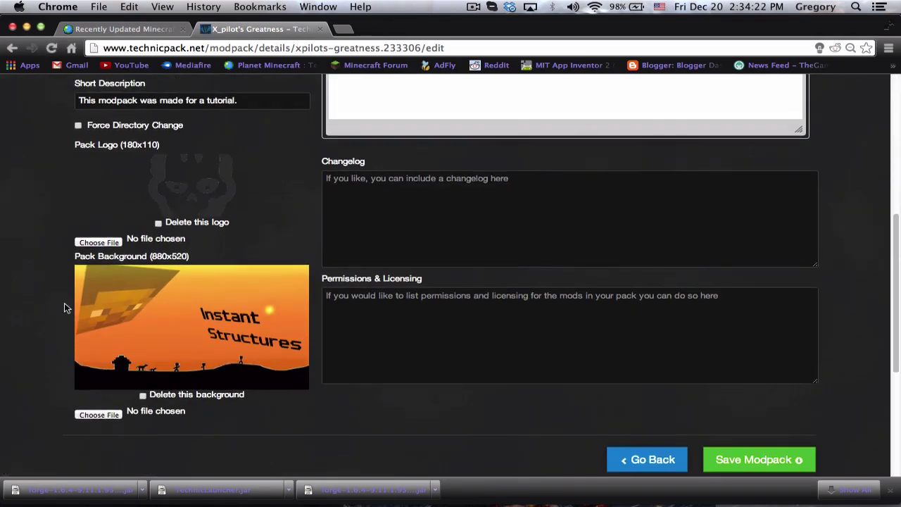
{"action": "left_click", "coordinate": [113, 266]}
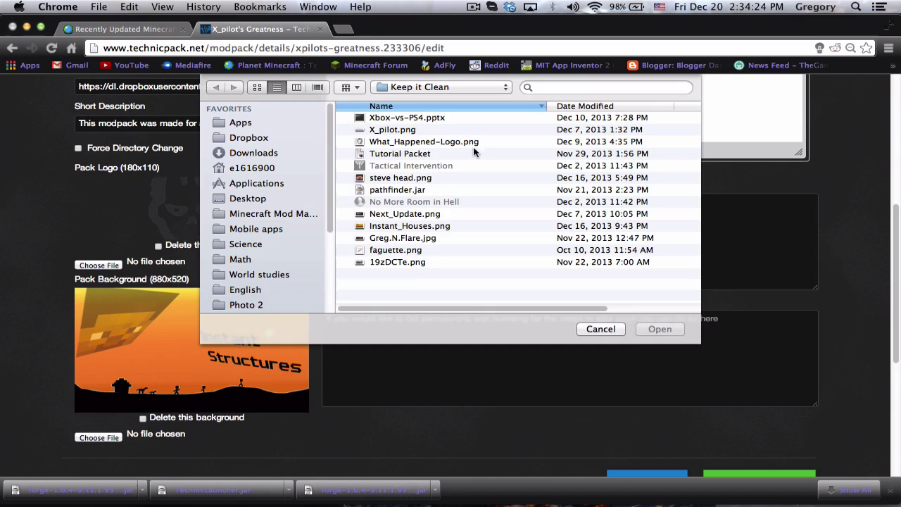
{"action": "left_click", "coordinate": [407, 178]}
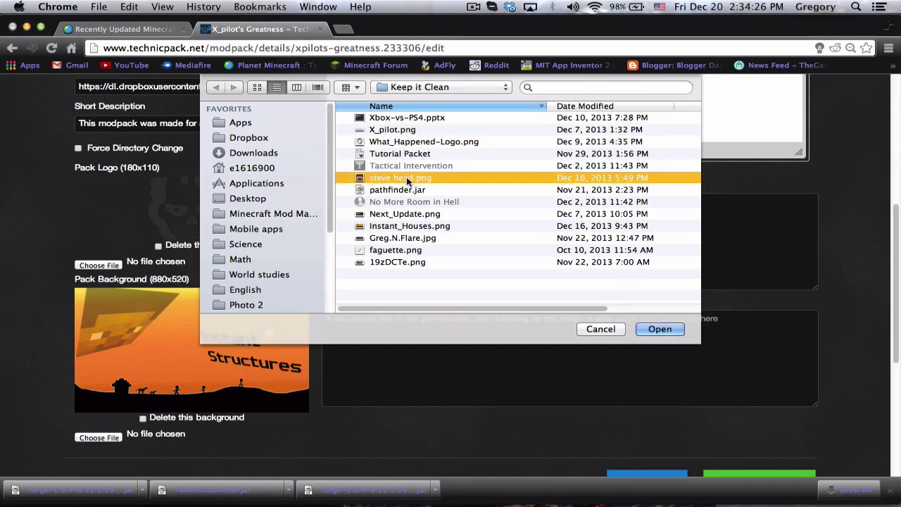
{"action": "left_click", "coordinate": [396, 142]}
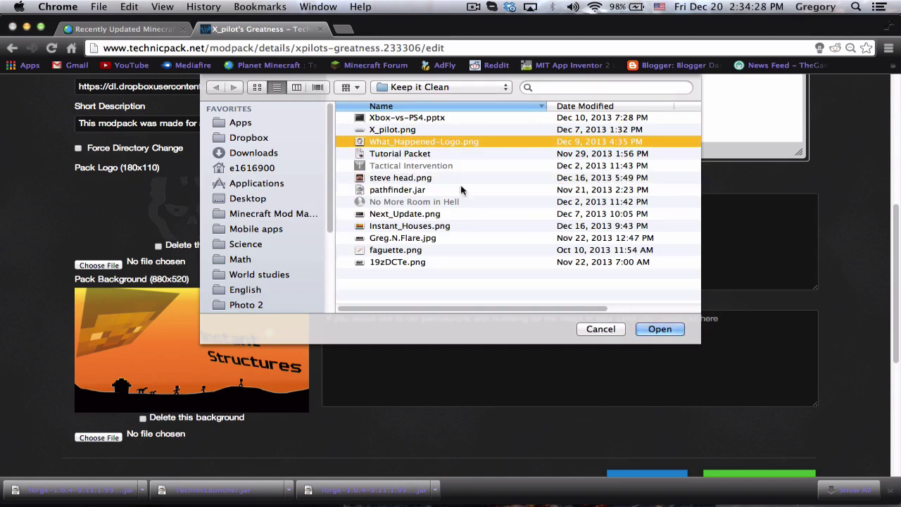
{"action": "left_click", "coordinate": [402, 130]}
{"action": "left_click", "coordinate": [659, 329]}
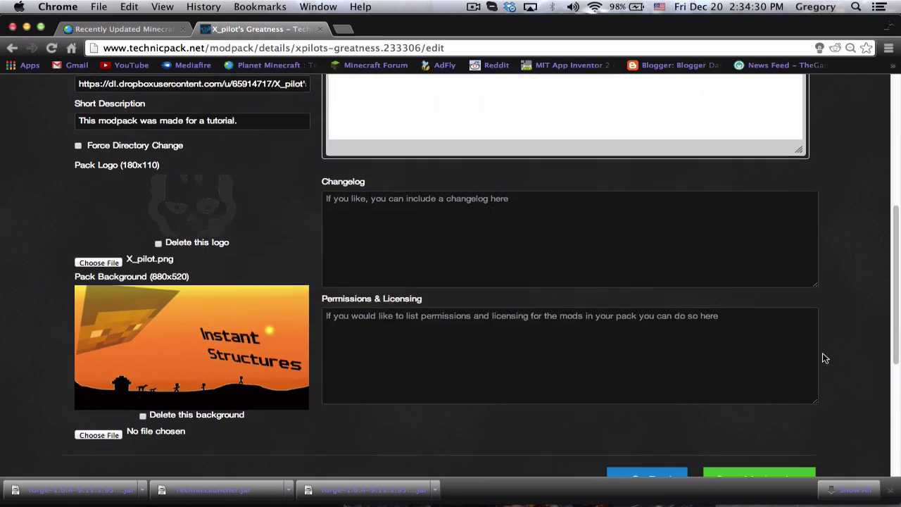
{"action": "key", "text": "Return"}
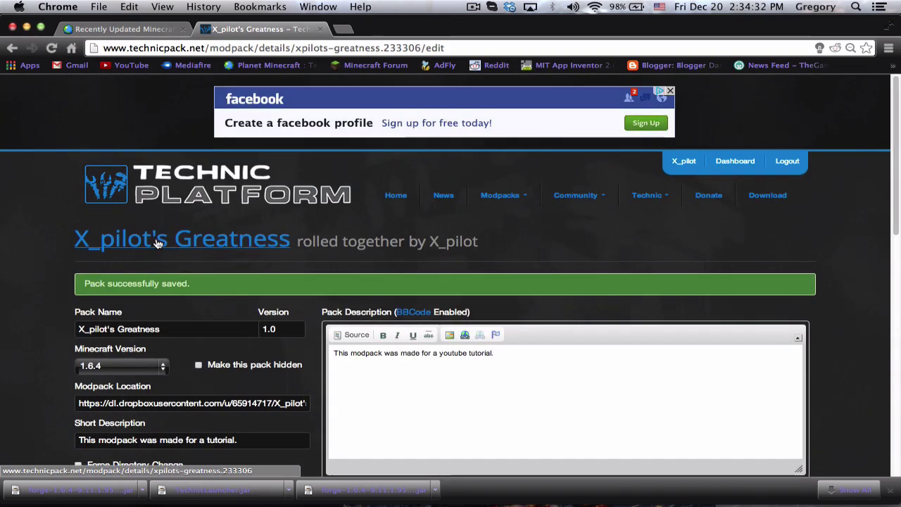
Step: Open the modpack's public page and select its Platform URL for copying
{"action": "left_click", "coordinate": [211, 239]}
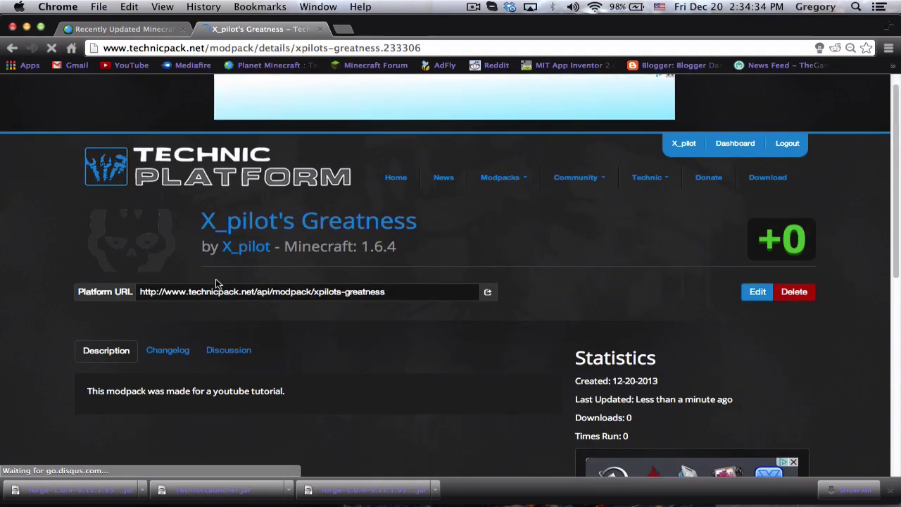
{"action": "left_click", "coordinate": [239, 292]}
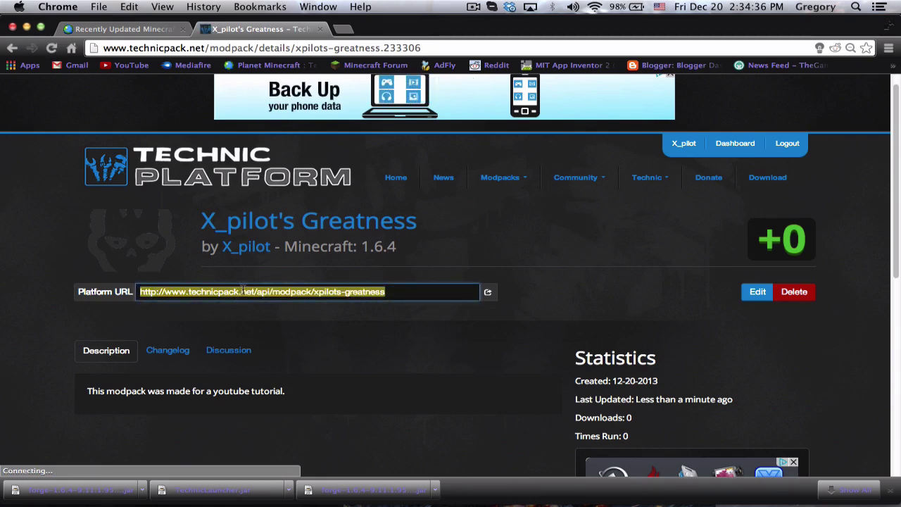
{"action": "mouse_move", "coordinate": [553, 503]}
{"action": "scroll", "coordinate": [625, 504], "scroll_direction": "down", "scroll_amount": 4}
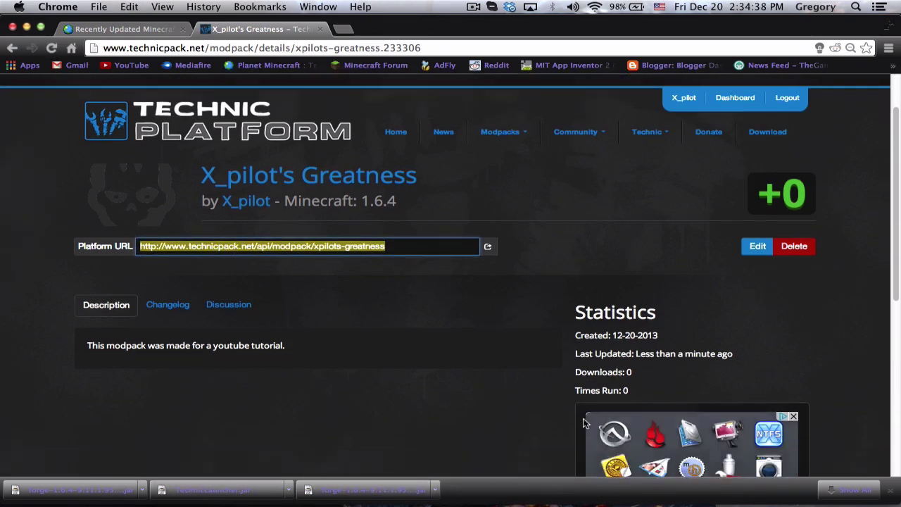
{"action": "left_click", "coordinate": [637, 487]}
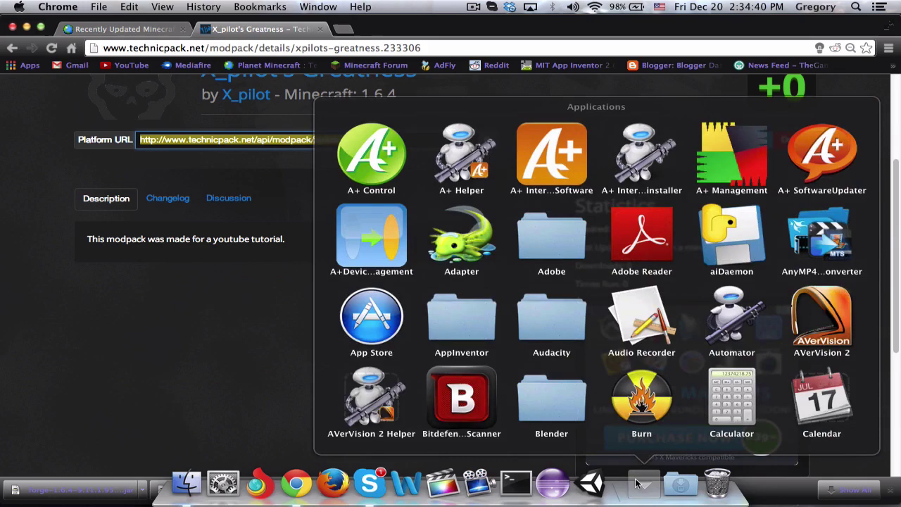
Step: In Technic Launcher, add the pack via its xpilots-greatness Platform URL and press PLAY
{"action": "scroll", "coordinate": [636, 486], "scroll_direction": "down", "scroll_amount": 5}
{"action": "left_click", "coordinate": [635, 484]}
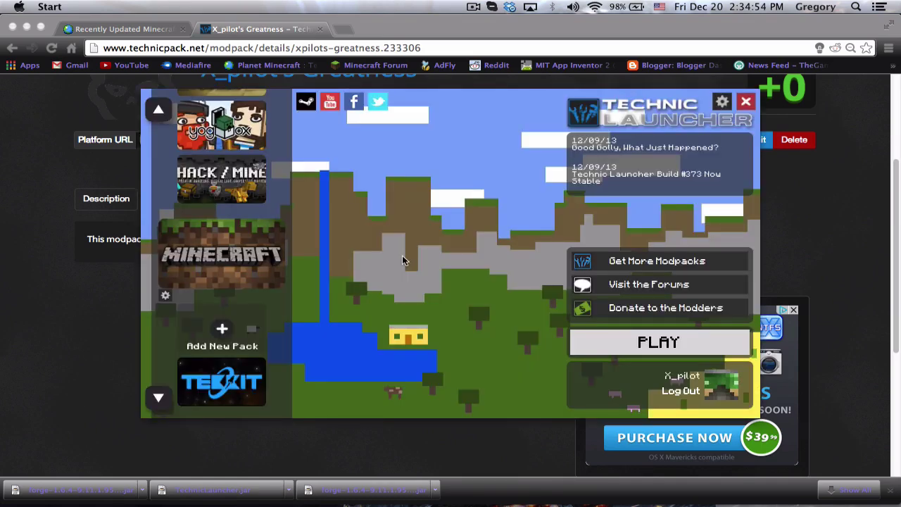
{"action": "left_click", "coordinate": [160, 400]}
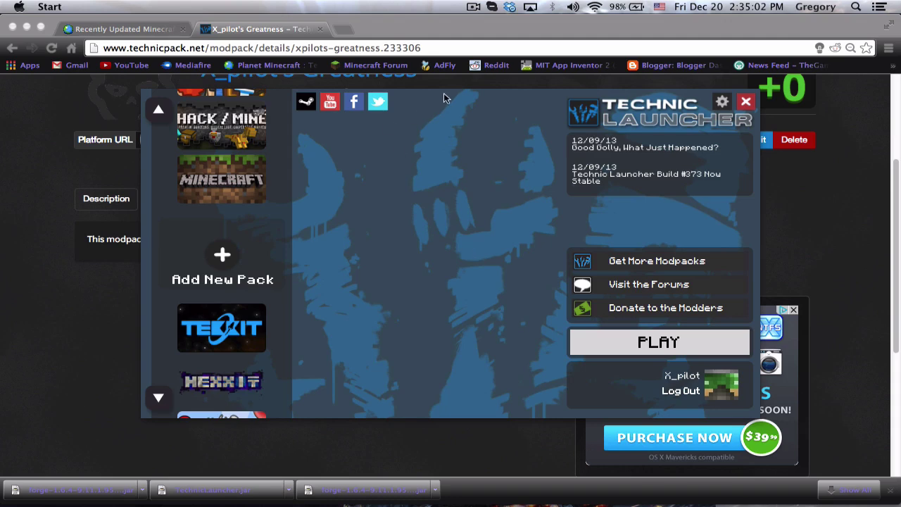
{"action": "left_click", "coordinate": [174, 285]}
{"action": "left_click", "coordinate": [414, 261]}
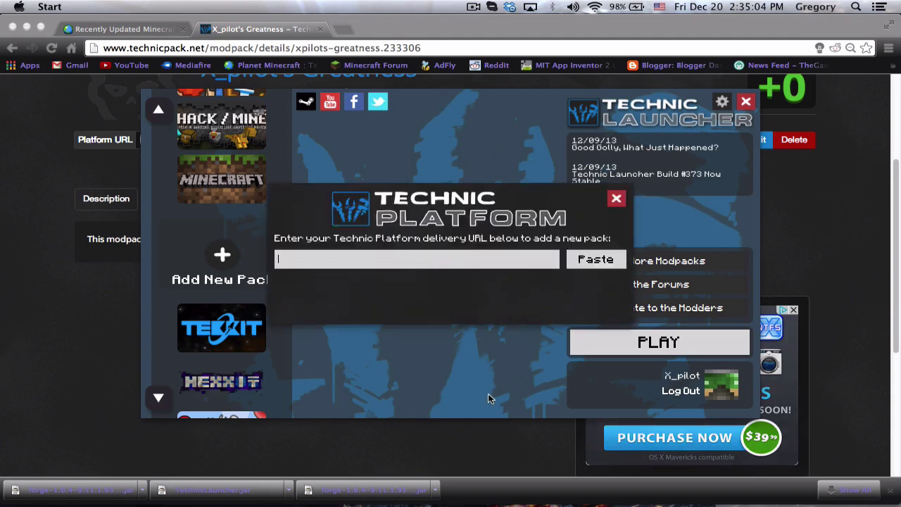
{"action": "key", "text": "super+v"}
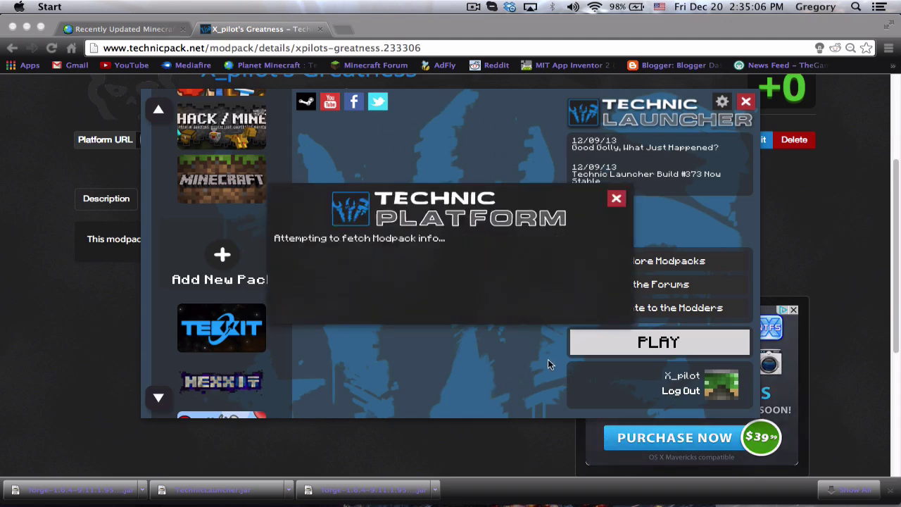
{"action": "left_click", "coordinate": [33, 243]}
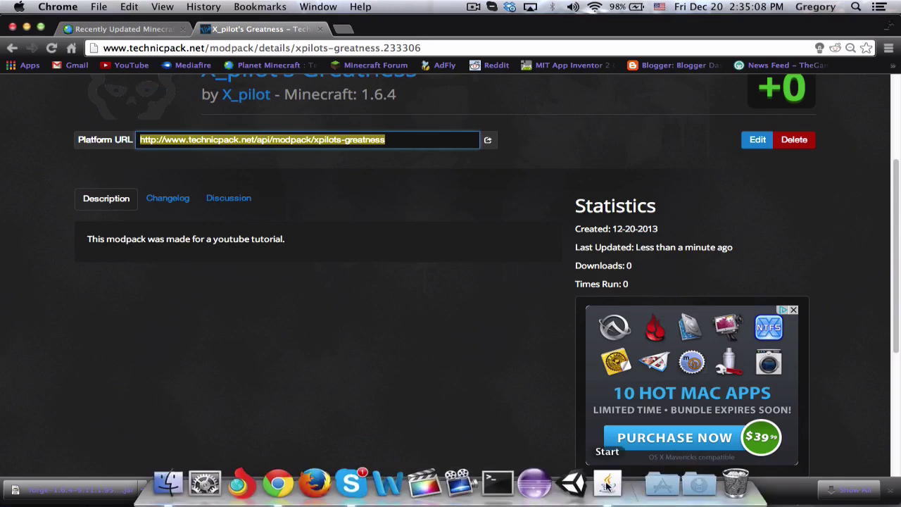
{"action": "left_click", "coordinate": [607, 484]}
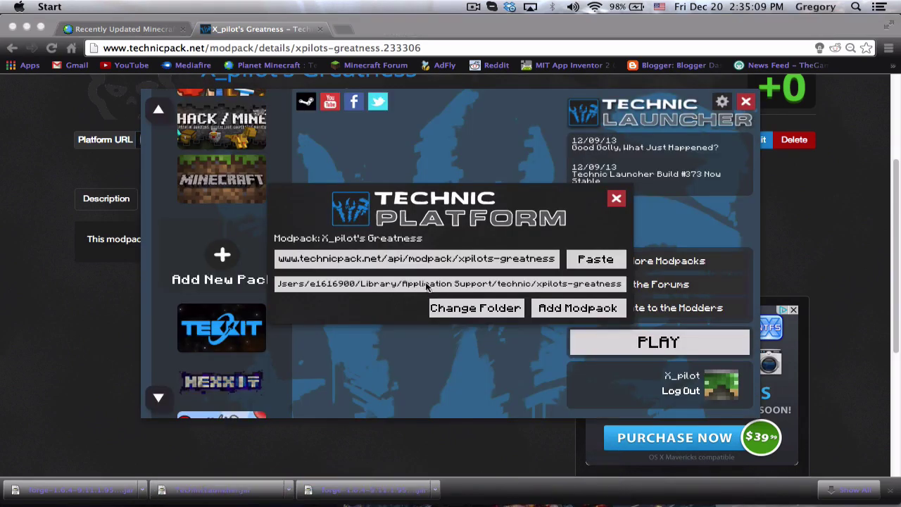
{"action": "left_click", "coordinate": [569, 309]}
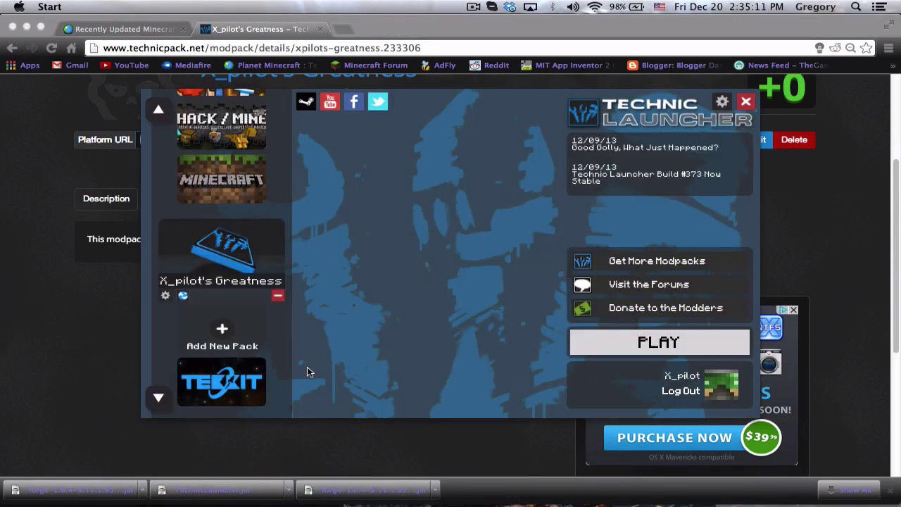
{"action": "left_click", "coordinate": [624, 343]}
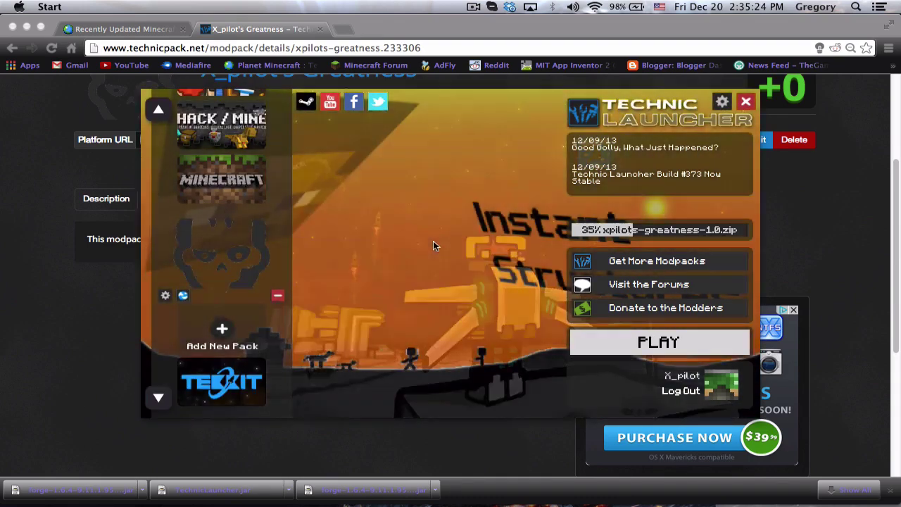
Step: Move the Minecraft window up and close Skype
{"action": "left_click", "coordinate": [473, 7]}
{"action": "left_click", "coordinate": [496, 46]}
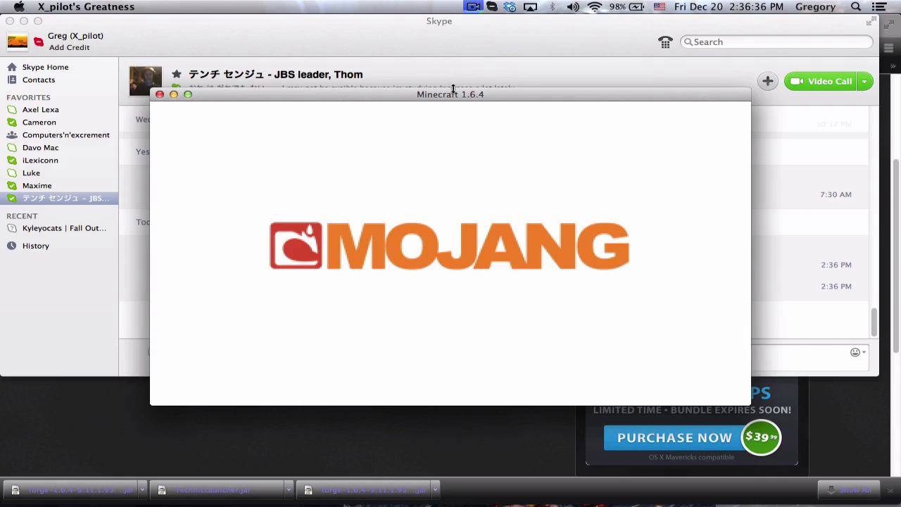
{"action": "left_click_drag", "start_coordinate": [449, 97], "coordinate": [436, 71]}
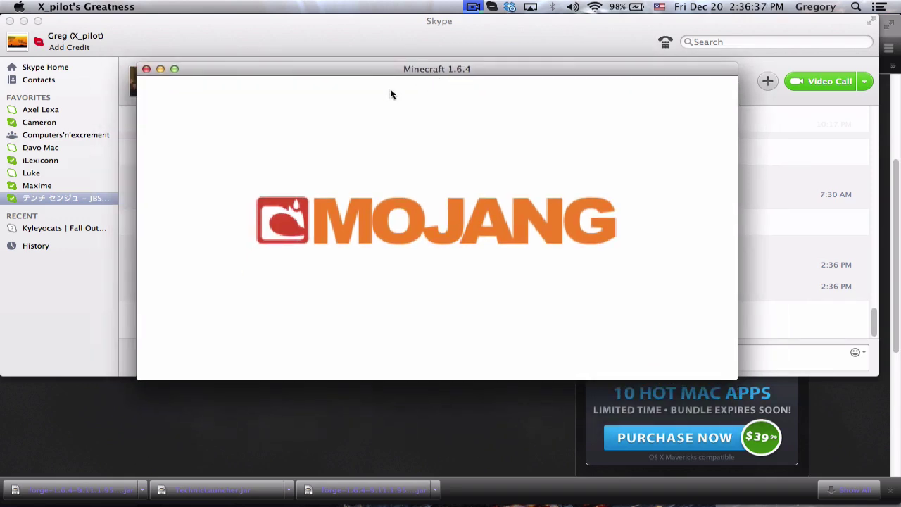
{"action": "left_click", "coordinate": [9, 21]}
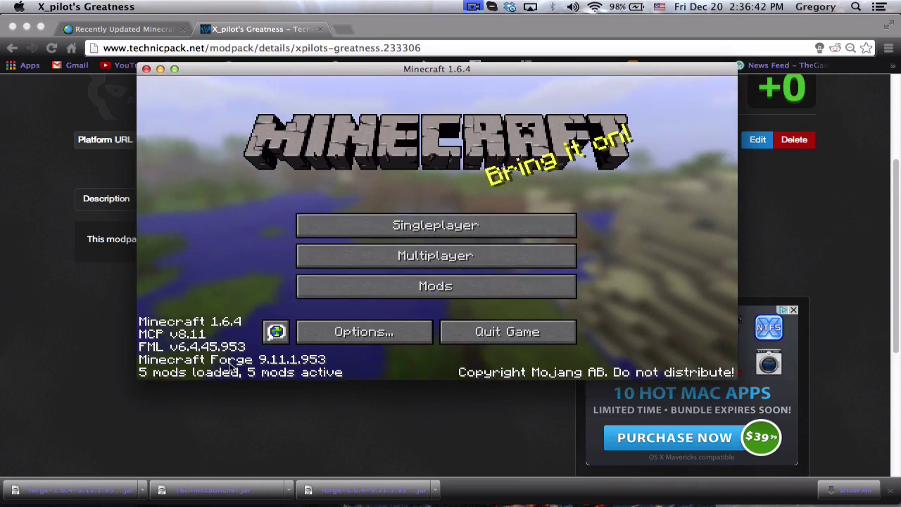
Step: Check Hazuzu Mod and X_pilots Instant Structures in the Mods list, then open Singleplayer
{"action": "left_click", "coordinate": [397, 294]}
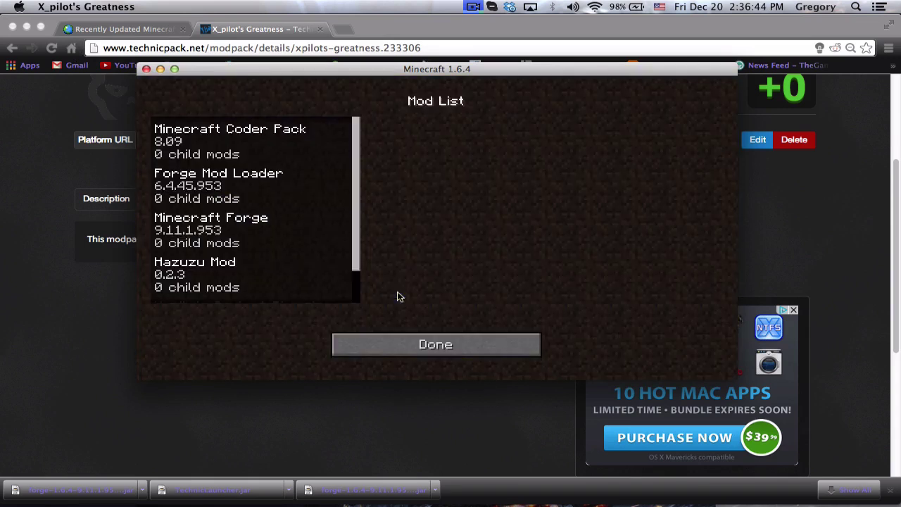
{"action": "scroll", "coordinate": [305, 217], "scroll_direction": "down", "scroll_amount": 2}
{"action": "left_click", "coordinate": [232, 235]}
{"action": "left_click", "coordinate": [235, 281]}
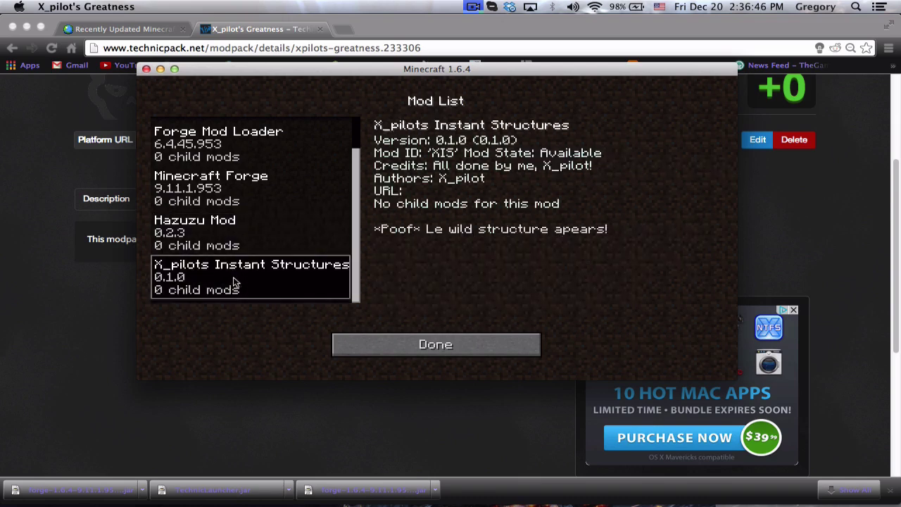
{"action": "left_click", "coordinate": [396, 341]}
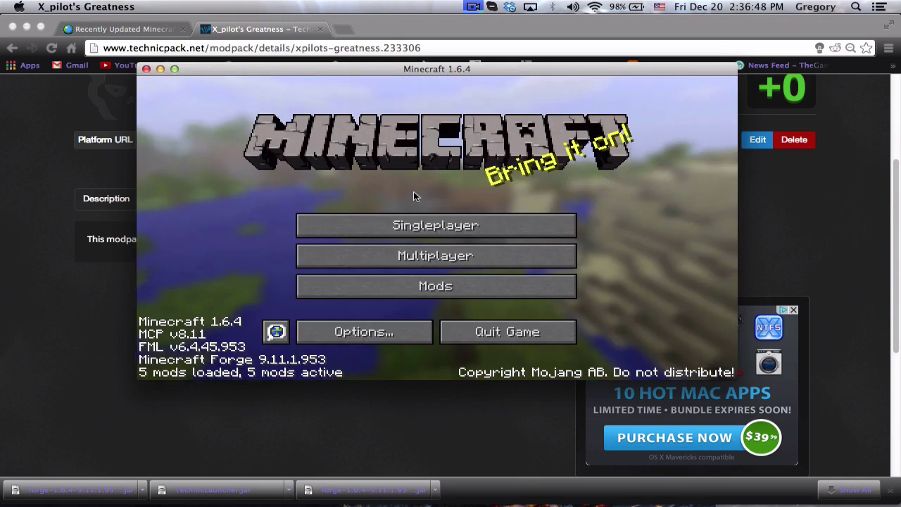
{"action": "left_click", "coordinate": [413, 224]}
{"action": "left_click", "coordinate": [602, 357]}
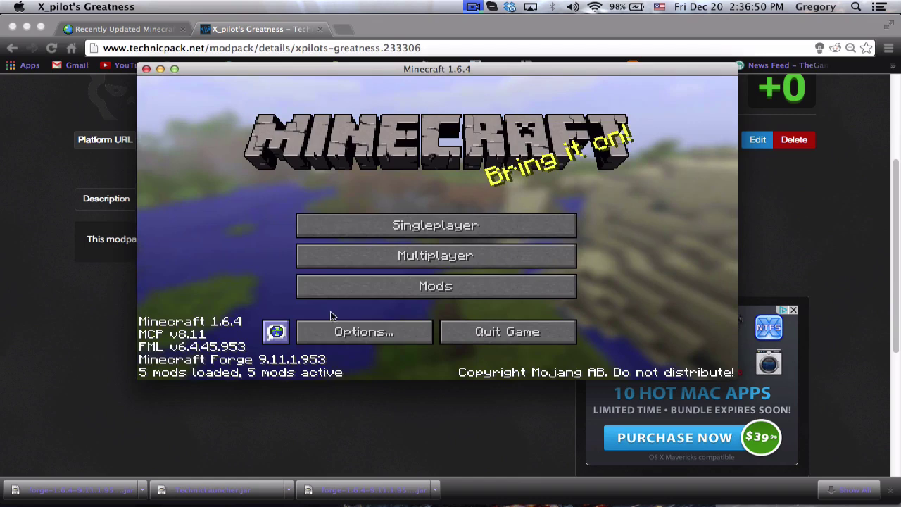
{"action": "left_click", "coordinate": [316, 290]}
{"action": "scroll", "coordinate": [233, 270], "scroll_direction": "down", "scroll_amount": 1}
{"action": "left_click", "coordinate": [241, 270]}
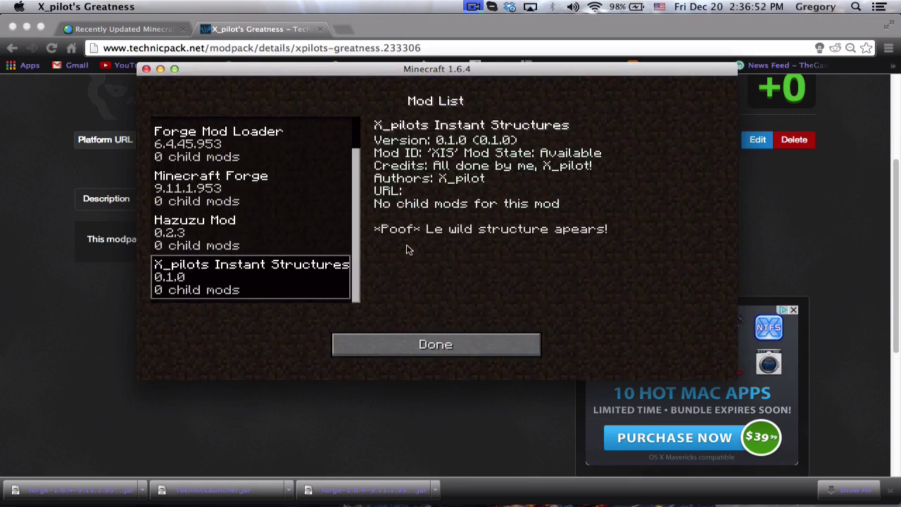
{"action": "left_click", "coordinate": [485, 343]}
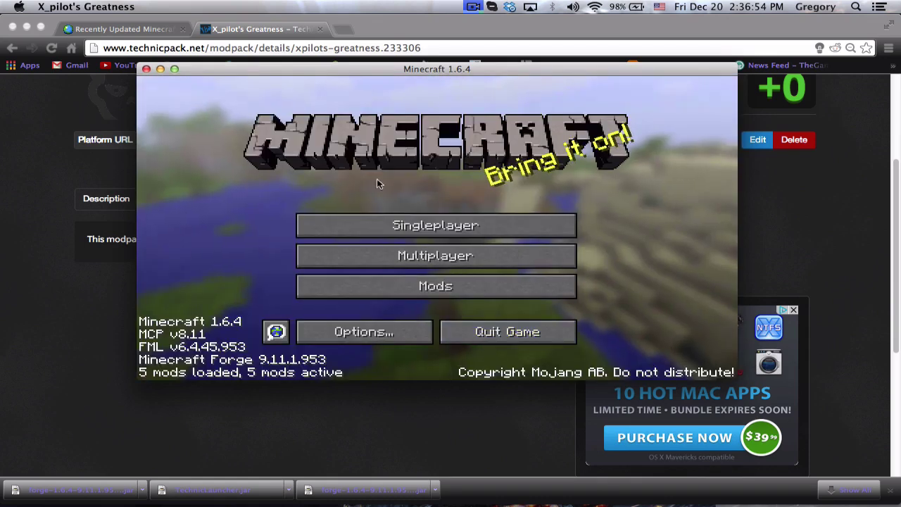
{"action": "left_click", "coordinate": [400, 227]}
Step: Create a Creative-mode world named New World
{"action": "left_click", "coordinate": [485, 317]}
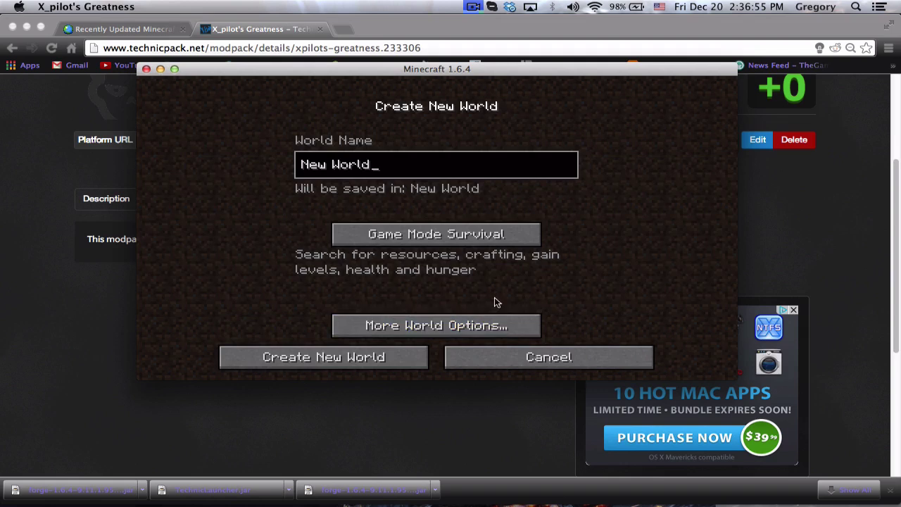
{"action": "left_click", "coordinate": [481, 237]}
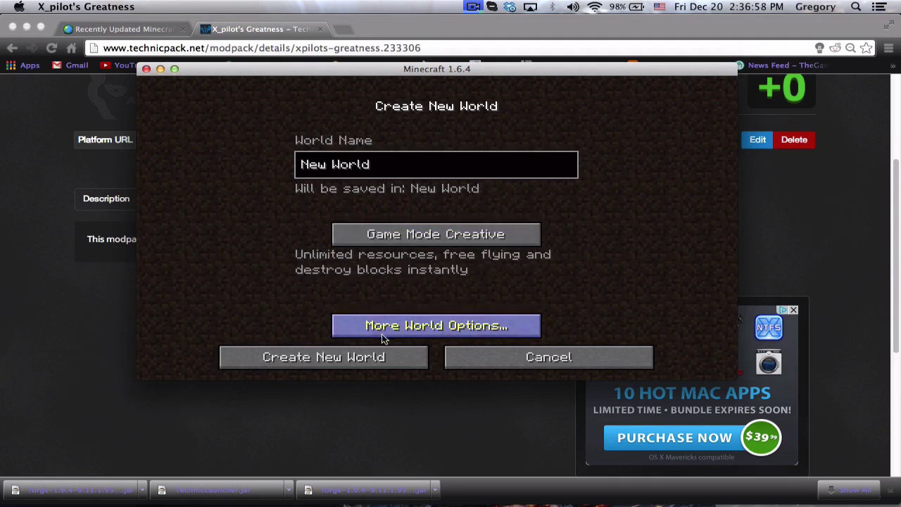
{"action": "left_click", "coordinate": [368, 352]}
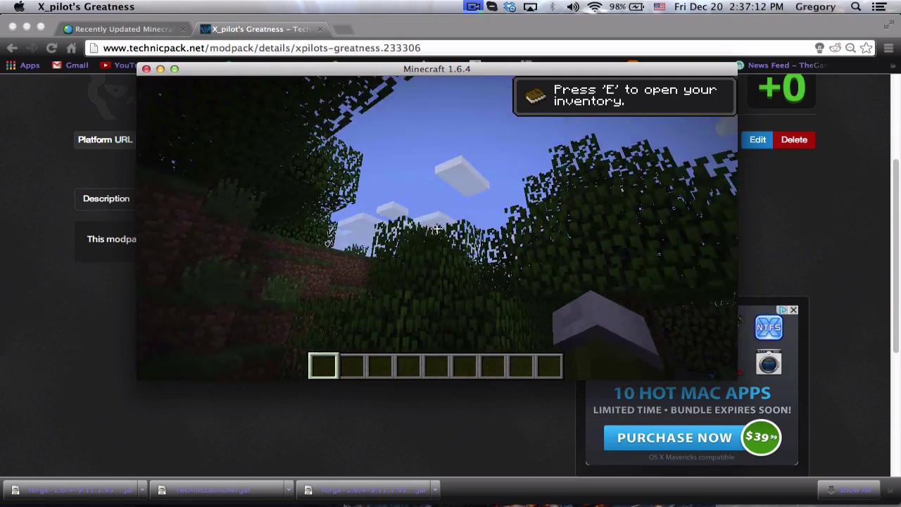
Step: Switch to Fast graphics and Normal render distance, with smooth lighting and view bobbing off
{"action": "key", "text": "Escape"}
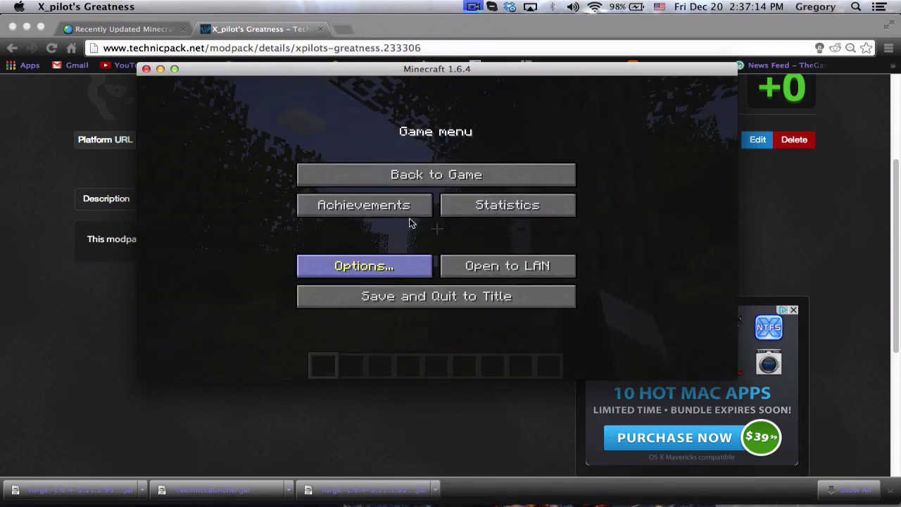
{"action": "left_click", "coordinate": [412, 224]}
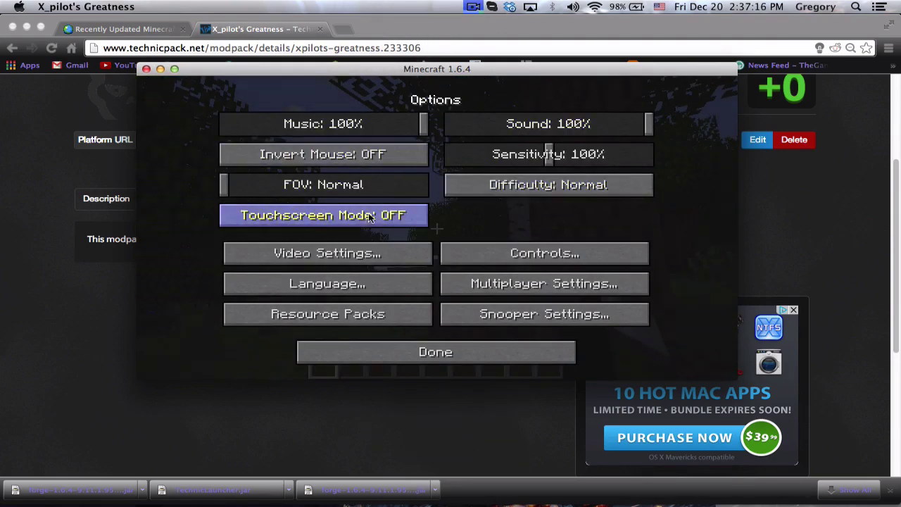
{"action": "left_click", "coordinate": [352, 257]}
{"action": "left_click", "coordinate": [310, 132]}
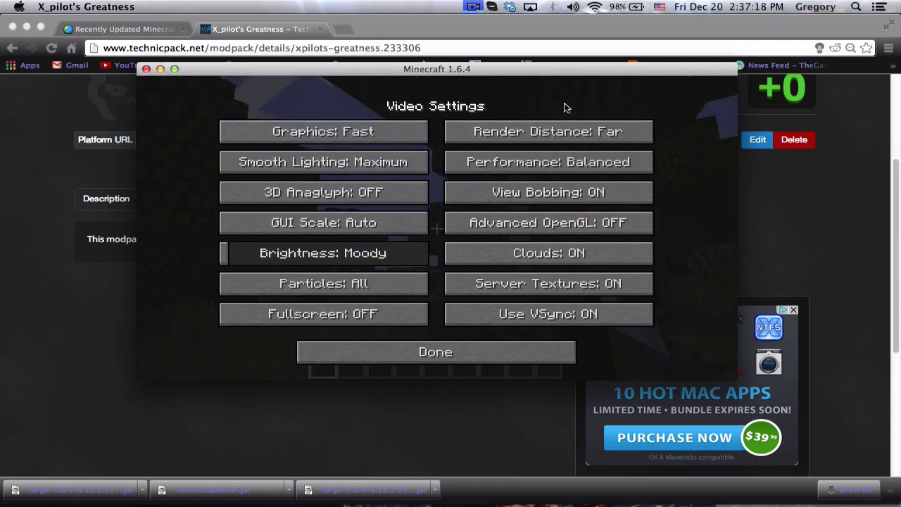
{"action": "left_click", "coordinate": [563, 131]}
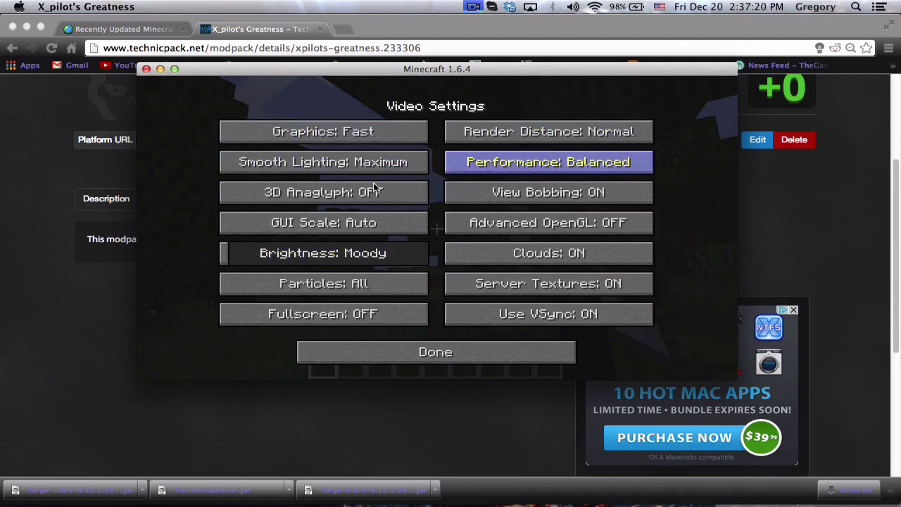
{"action": "left_click", "coordinate": [341, 169]}
{"action": "left_click", "coordinate": [567, 193]}
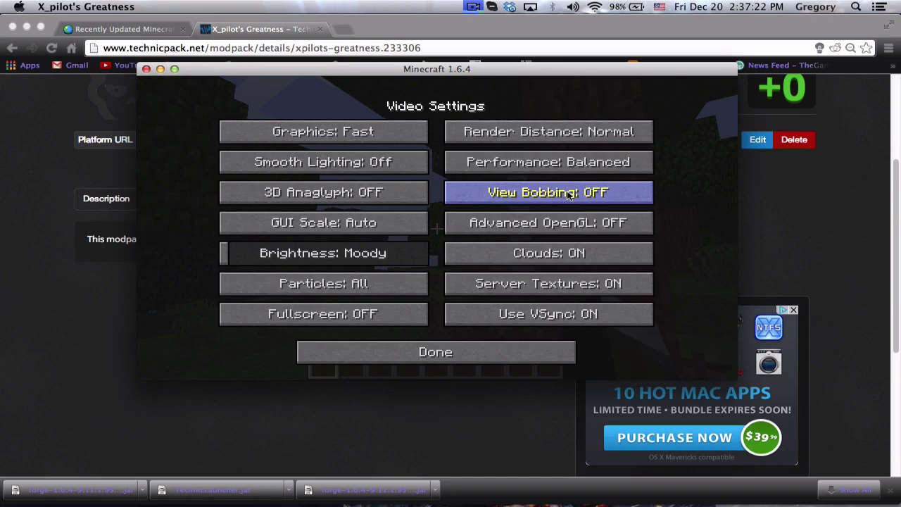
Step: Set performance to Max FPS, raise brightness to Bright, and resume play
{"action": "left_click", "coordinate": [563, 163]}
{"action": "left_click", "coordinate": [563, 163]}
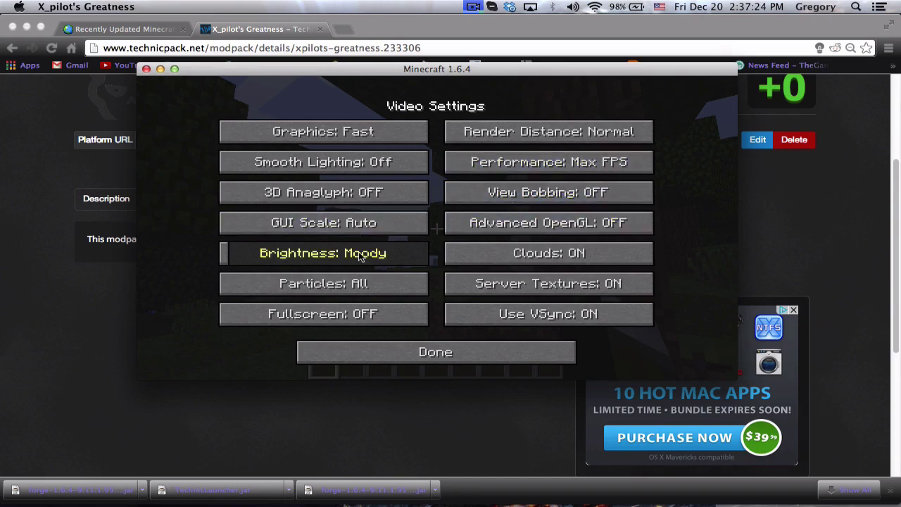
{"action": "left_click_drag", "start_coordinate": [359, 257], "coordinate": [465, 254]}
{"action": "left_click", "coordinate": [488, 355]}
{"action": "left_click", "coordinate": [488, 359]}
{"action": "key", "text": "Escape"}
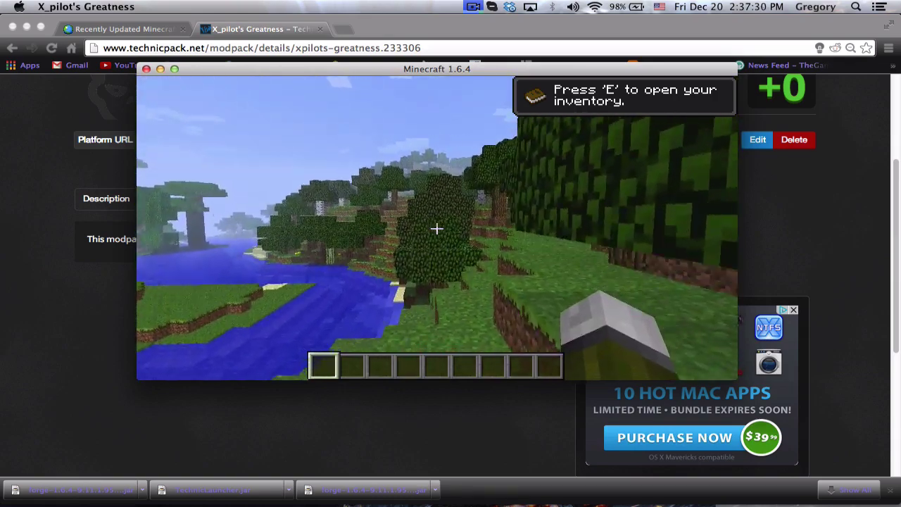
Step: Take the Small Quarry and Small House items from the Structures category into the hotbar
{"action": "key", "text": "e"}
{"action": "left_click", "coordinate": [556, 98]}
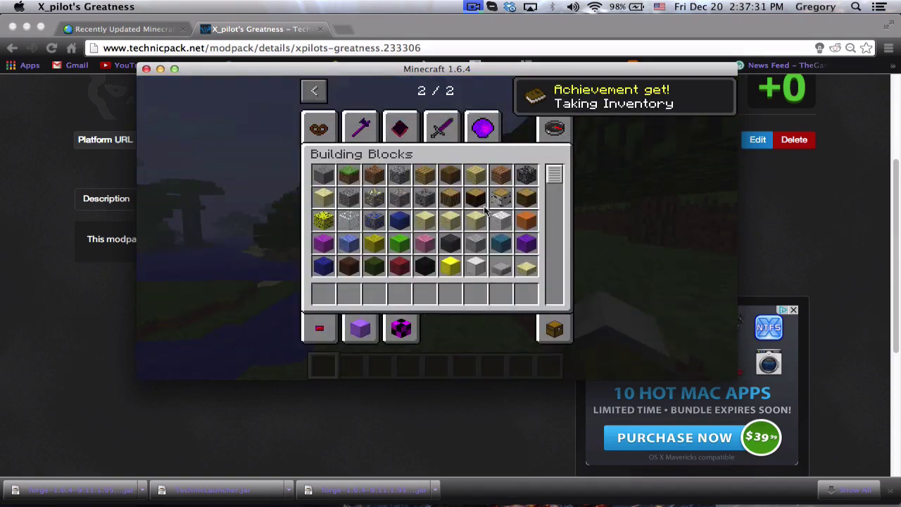
{"action": "left_click", "coordinate": [401, 328]}
{"action": "left_click", "coordinate": [350, 177]}
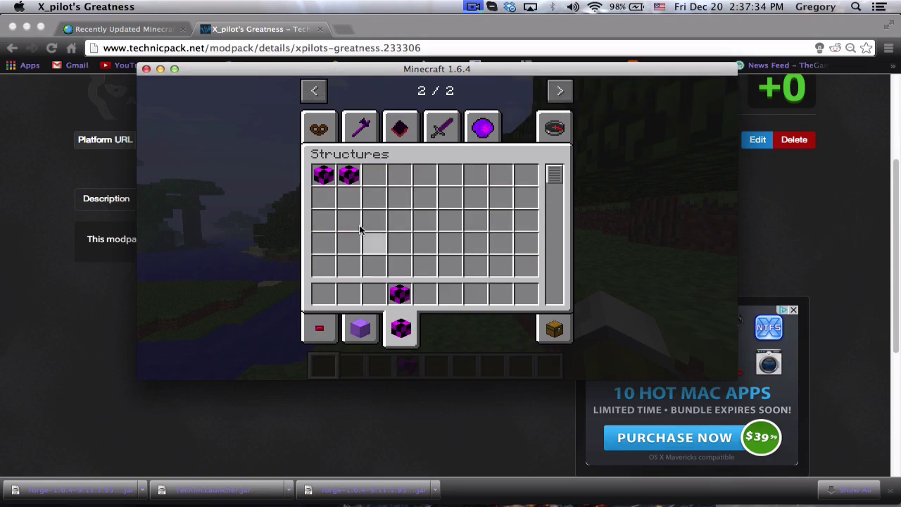
{"action": "left_click", "coordinate": [323, 175]}
{"action": "left_click", "coordinate": [374, 294]}
Step: Place the Small House on the ground and walk inside to the chest and furnace
{"action": "key", "text": "e"}
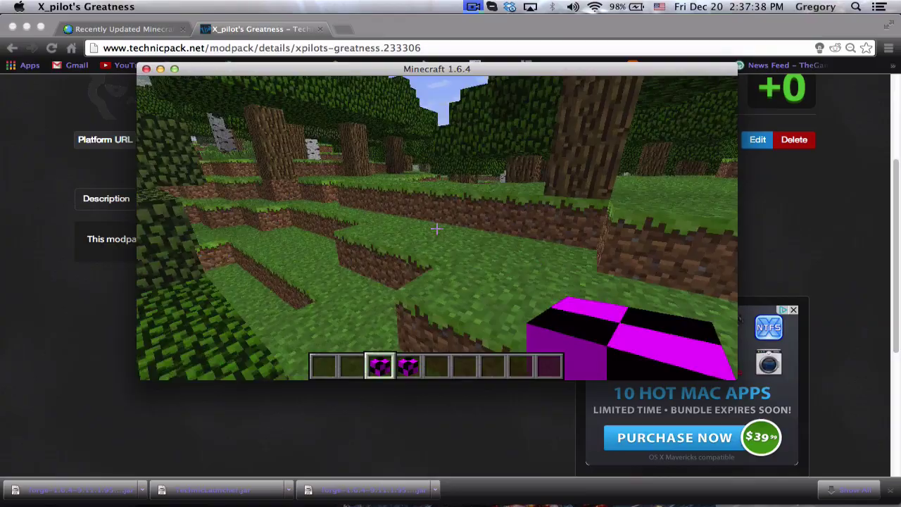
{"action": "right_click", "coordinate": [437, 228]}
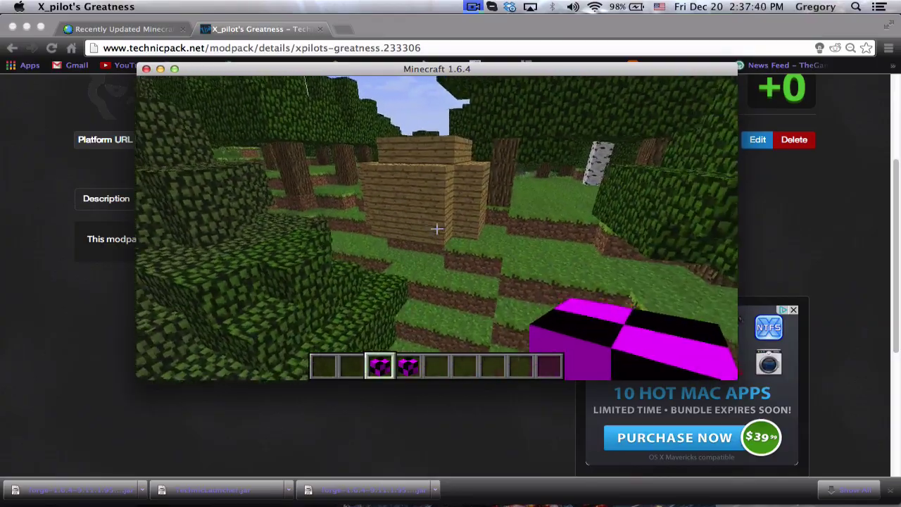
{"action": "key", "text": "w"}
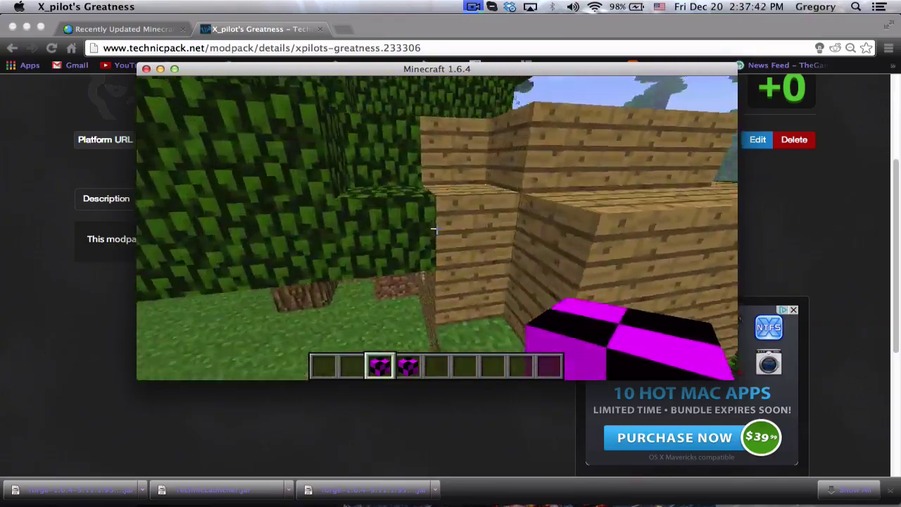
{"action": "key", "text": "w"}
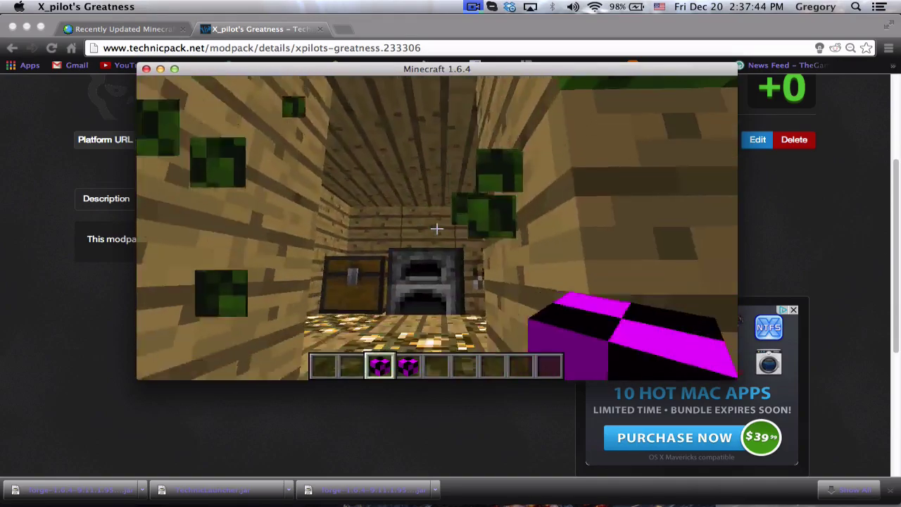
{"action": "key", "text": "w"}
Step: Back out of the plank house, then walk forward into the dirt hole
{"action": "scroll", "coordinate": [436, 229], "scroll_direction": "down", "scroll_amount": 1}
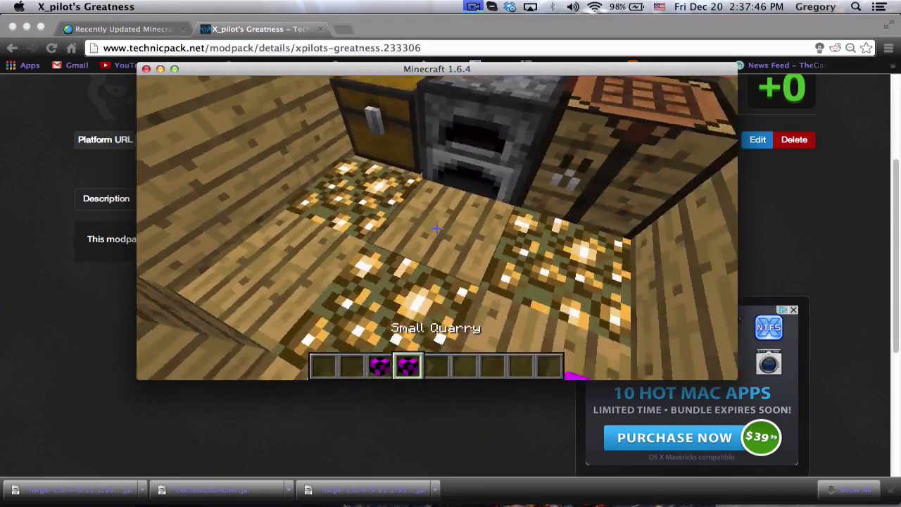
{"action": "key", "text": "s"}
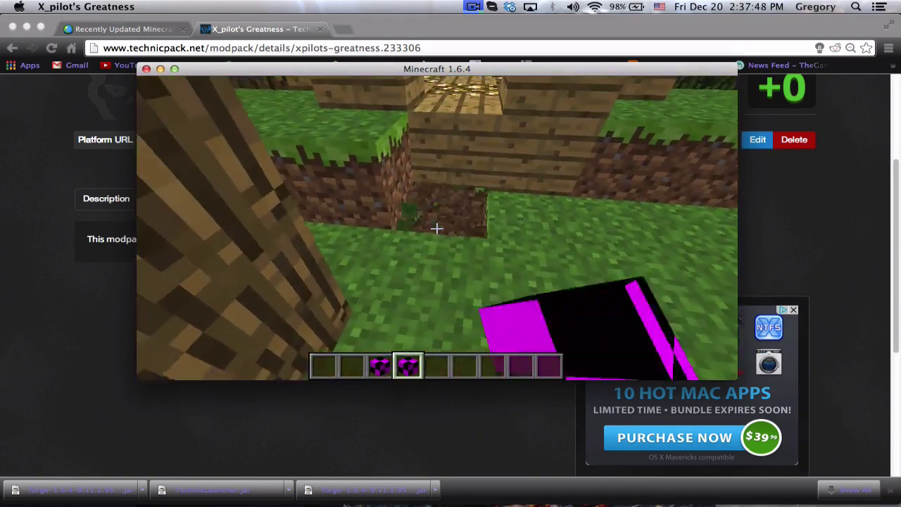
{"action": "key", "text": "s"}
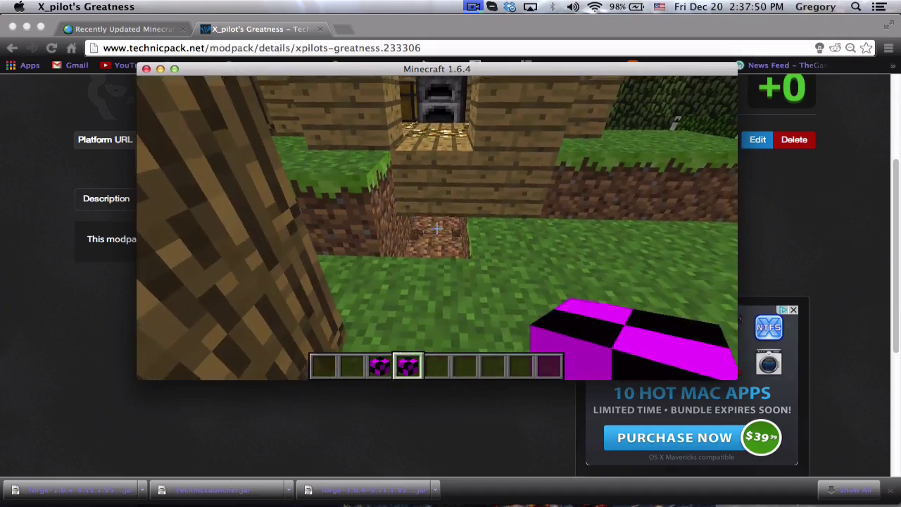
{"action": "key", "text": "w"}
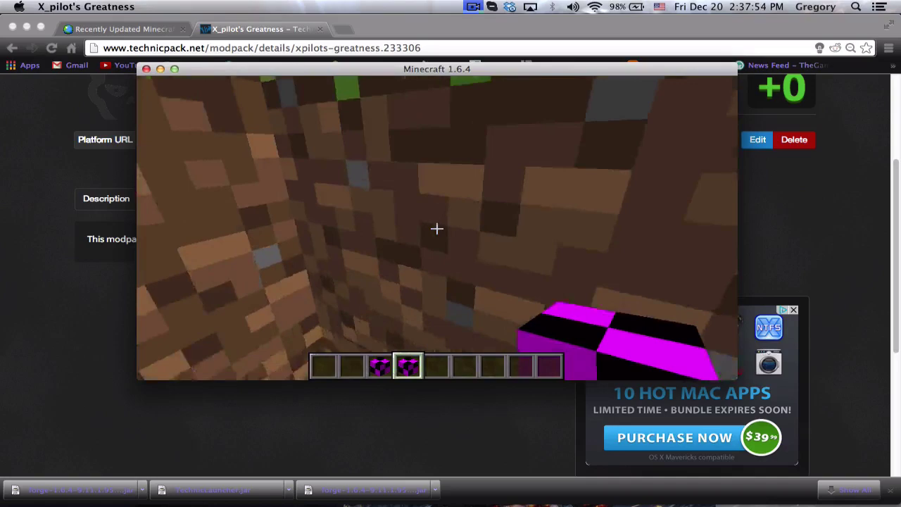
Step: Put the Quarry Hammer from Hazuzu Tools in hotbar slot 5 and equip it
{"action": "key", "text": "e"}
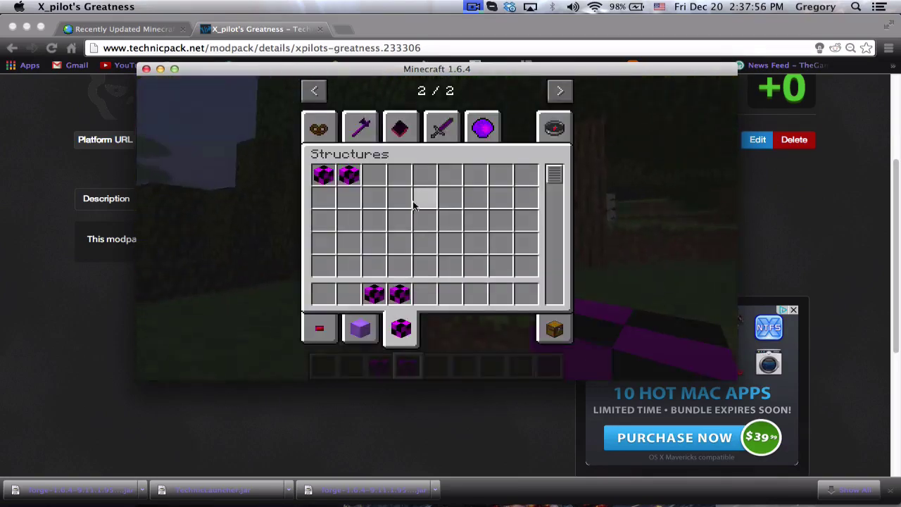
{"action": "left_click", "coordinate": [361, 126]}
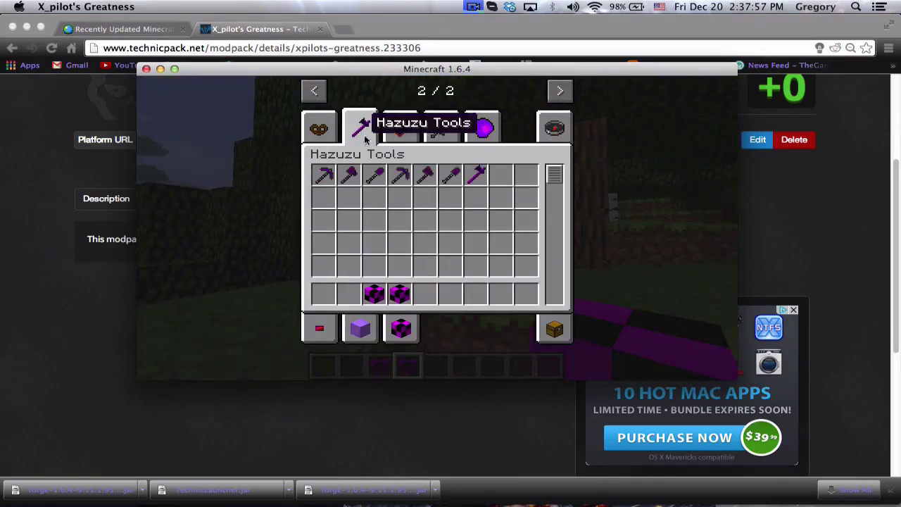
{"action": "left_click", "coordinate": [477, 176]}
{"action": "left_click", "coordinate": [424, 294]}
{"action": "key", "text": "e"}
{"action": "key", "text": "5"}
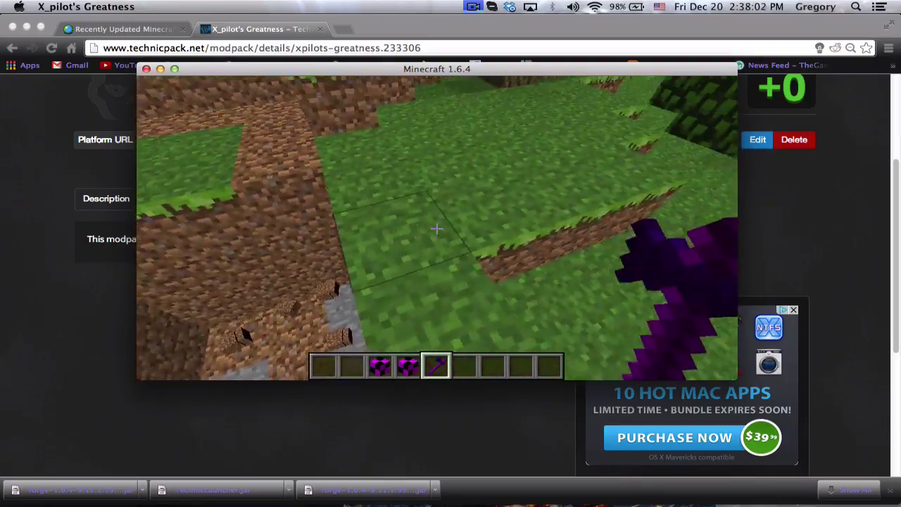
Step: Break the dirt block with the Quarry Hammer, then fly up above the treetops
{"action": "left_click_drag", "start_coordinate": [436, 228], "coordinate": [436, 228]}
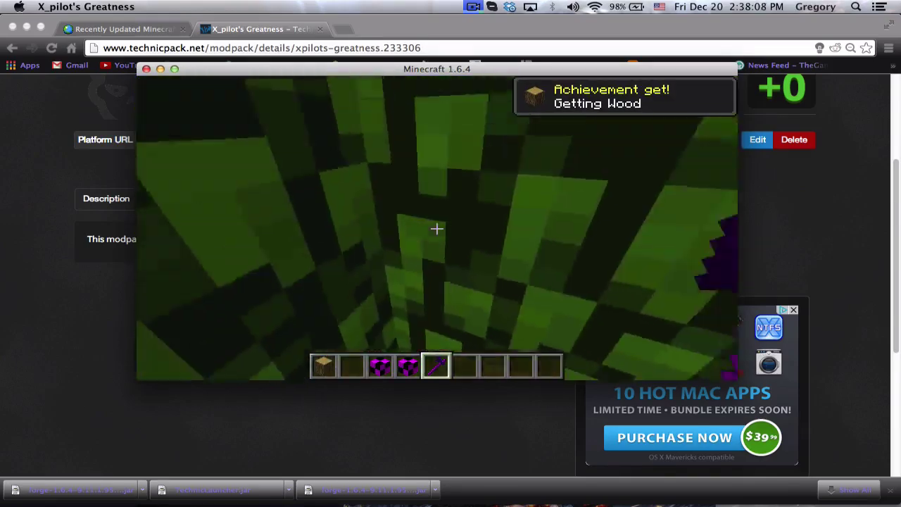
{"action": "key", "text": "space"}
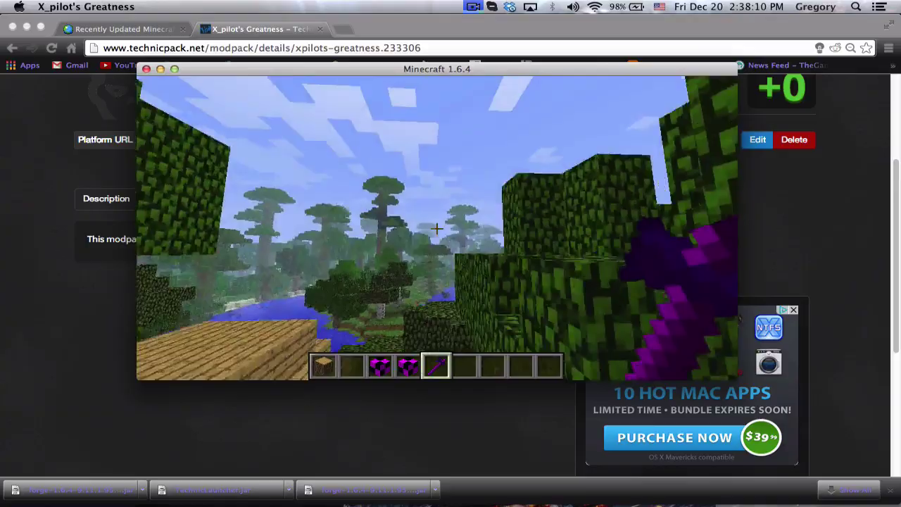
{"action": "key", "text": "space"}
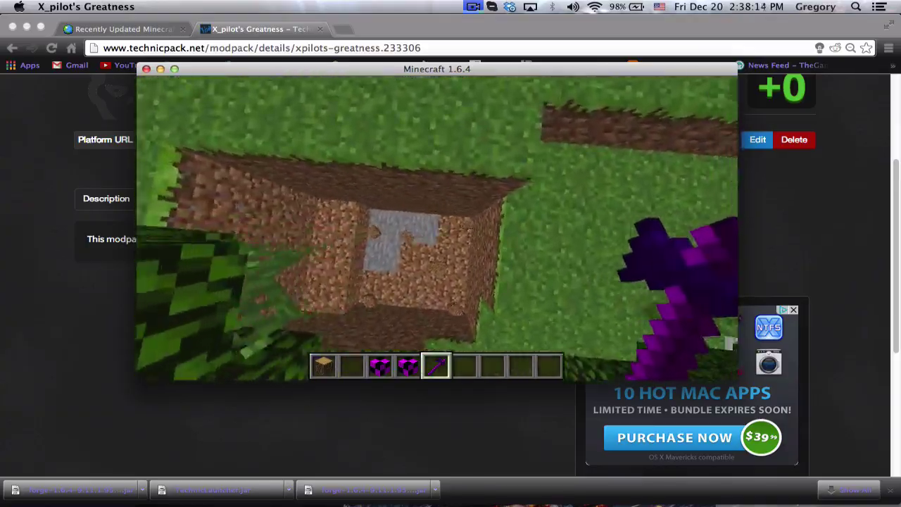
{"action": "key", "text": "w"}
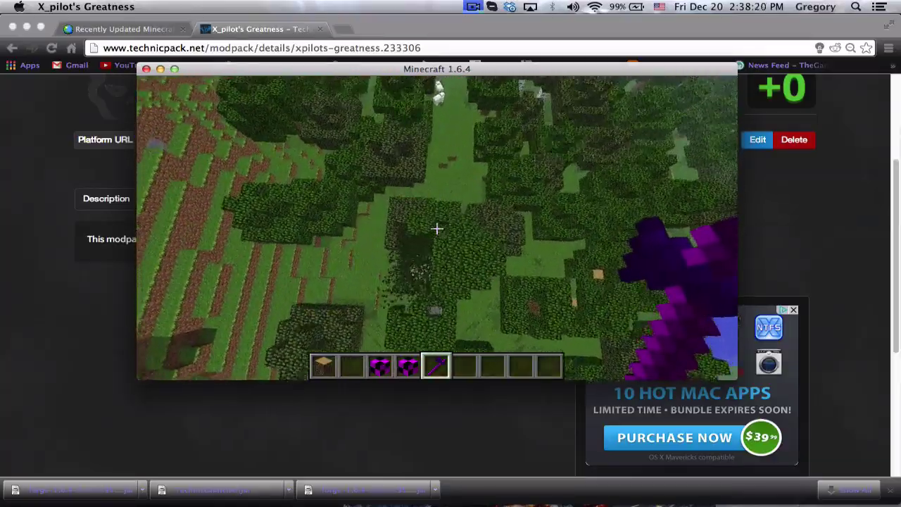
{"action": "key", "text": "w"}
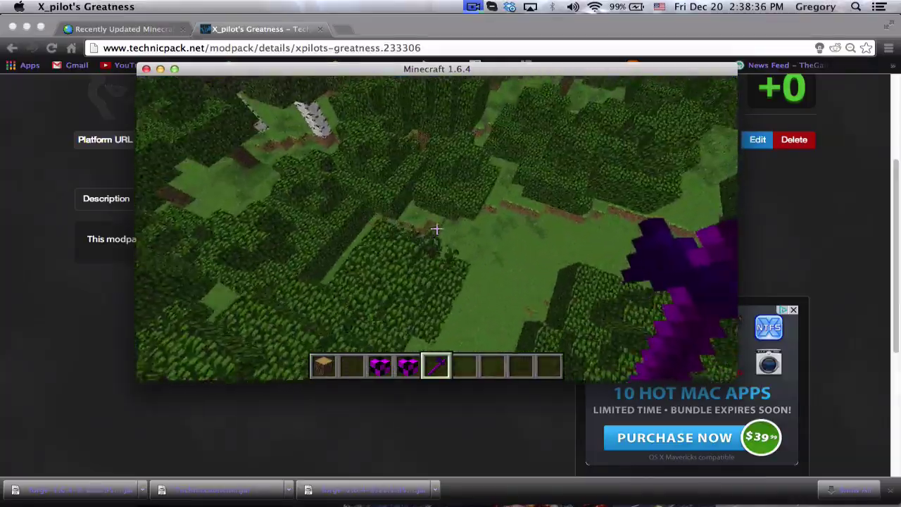
{"action": "key", "text": "w"}
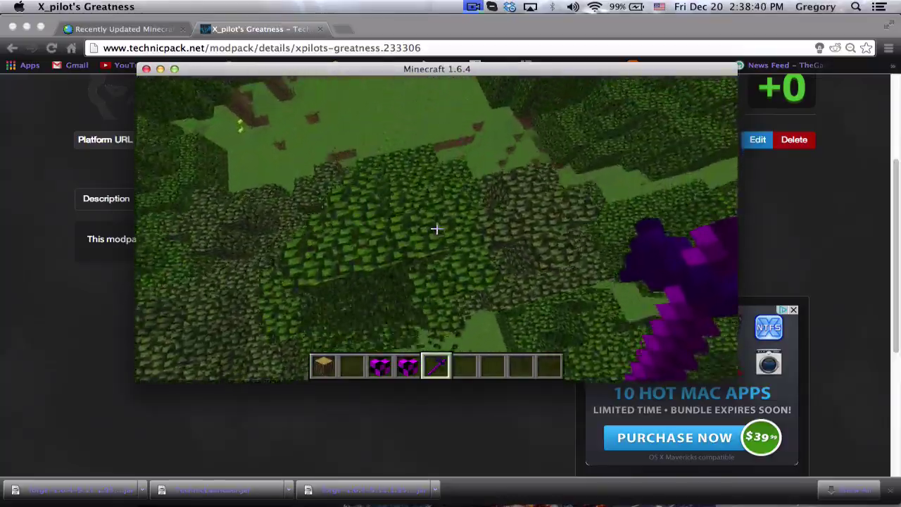
{"action": "key", "text": "w"}
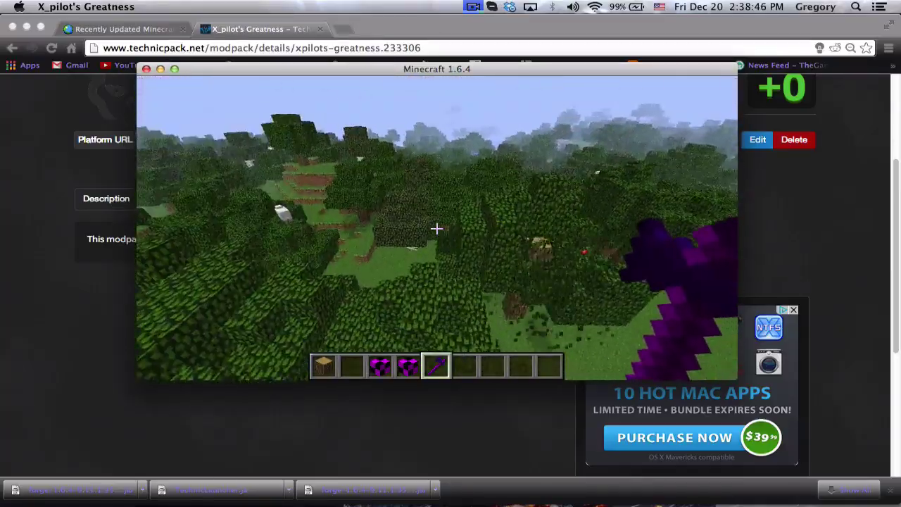
{"action": "key", "text": "w"}
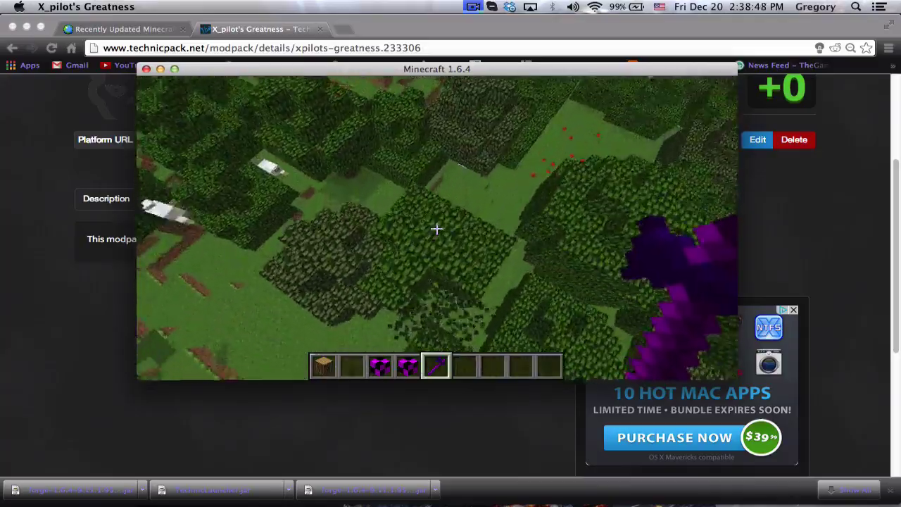